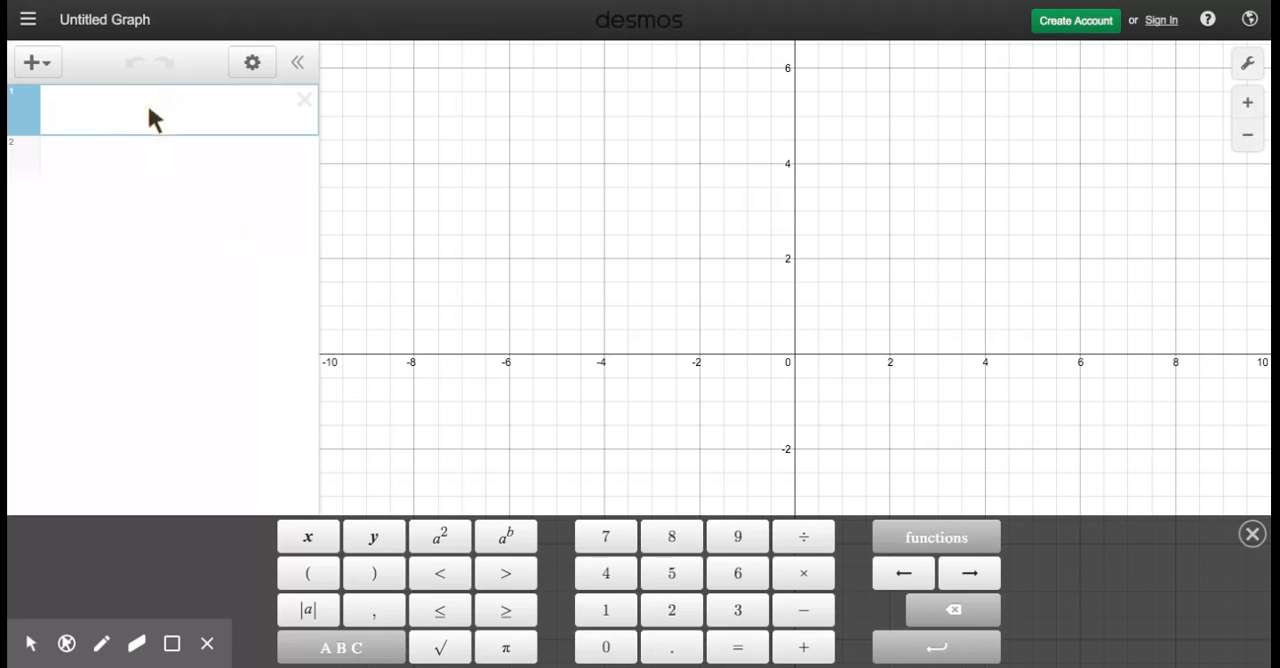
Step: Insert a table and enter 0 and 10 as its first x and y values
click(44, 62)
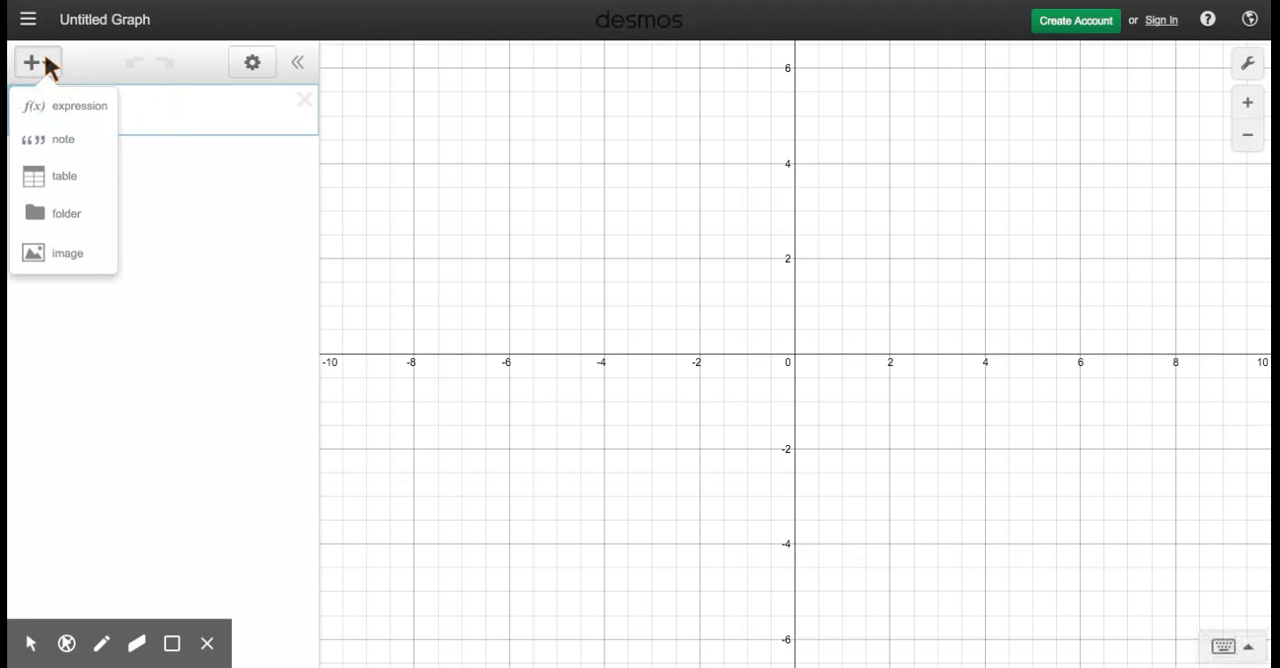
click(52, 180)
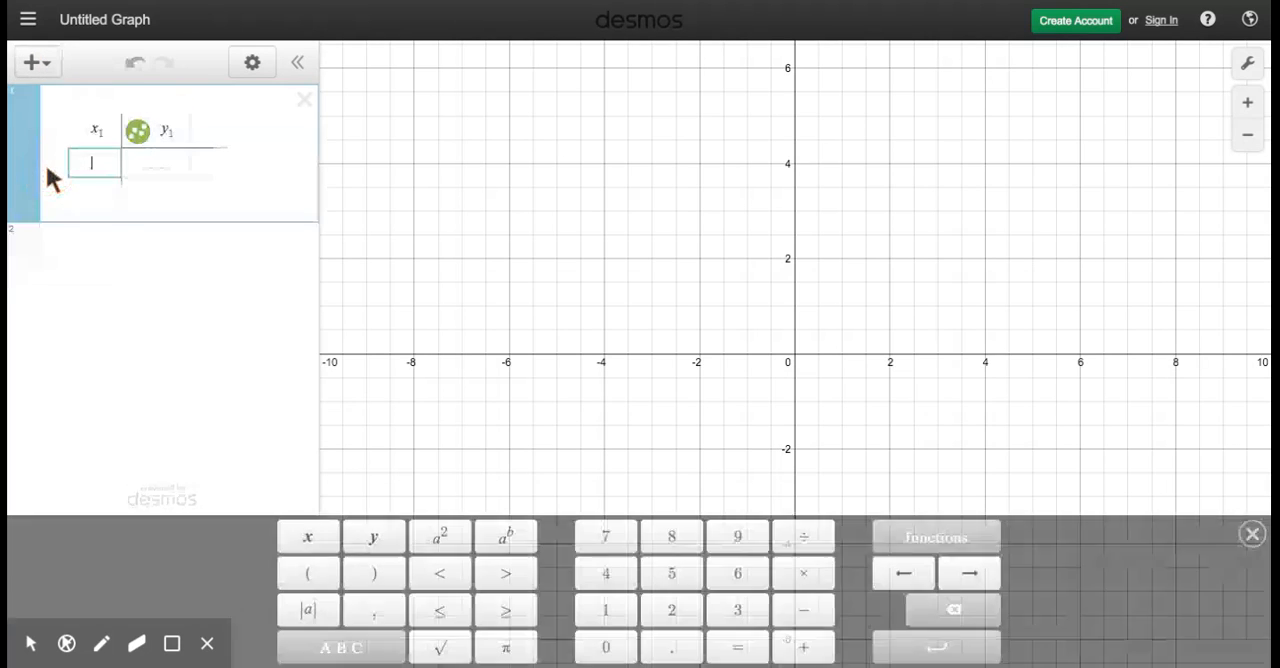
text(0)
click(143, 170)
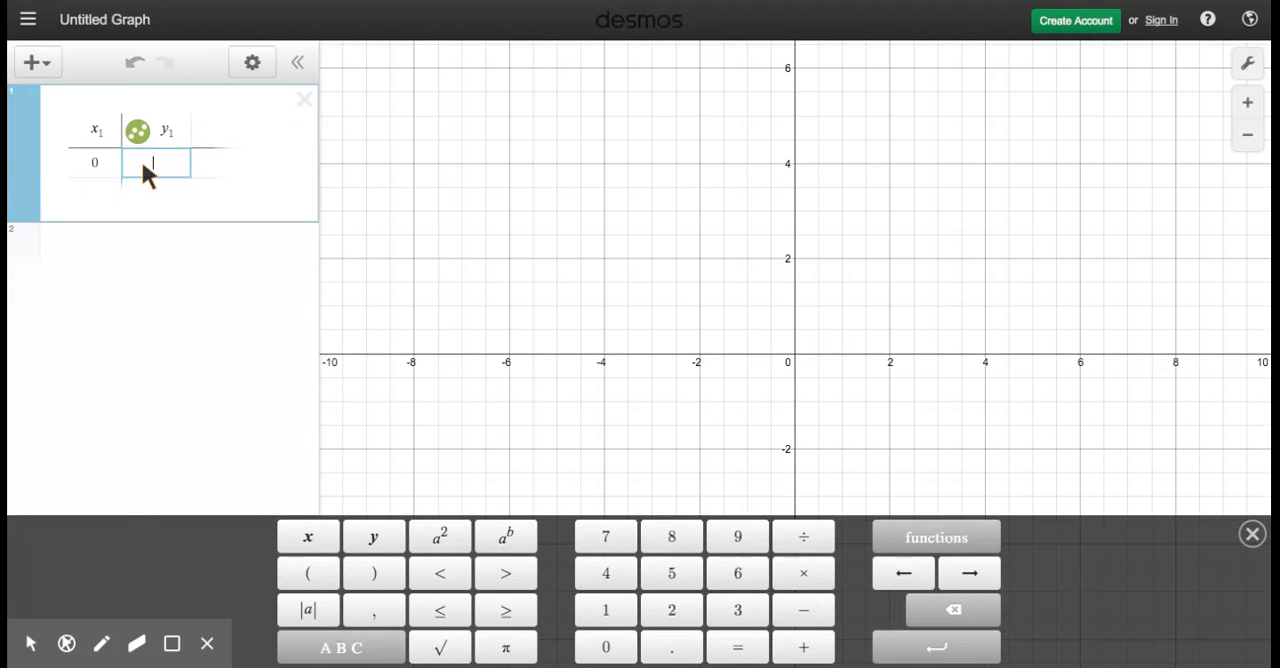
text(10)
Step: Add the points (1, 21), (2, 39) and (3, 80) as the next rows of the table
click(88, 196)
text(1)
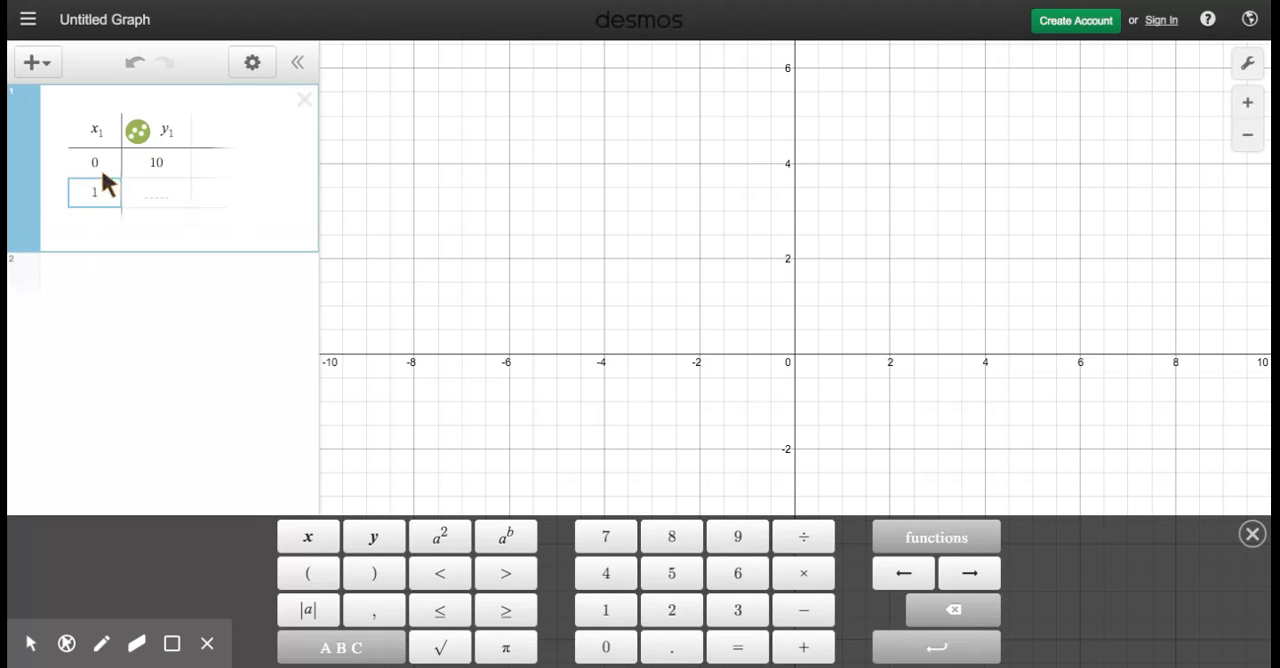
click(149, 195)
text(21)
click(91, 229)
text(2)
click(148, 226)
text(39)
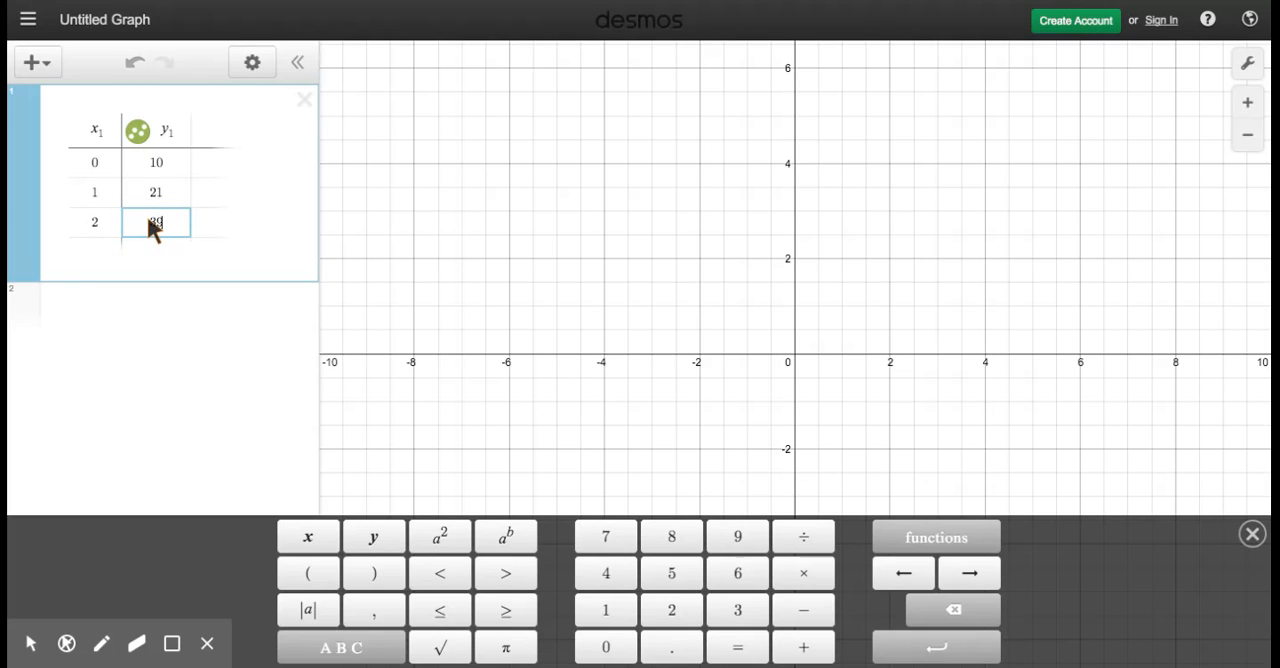
click(86, 255)
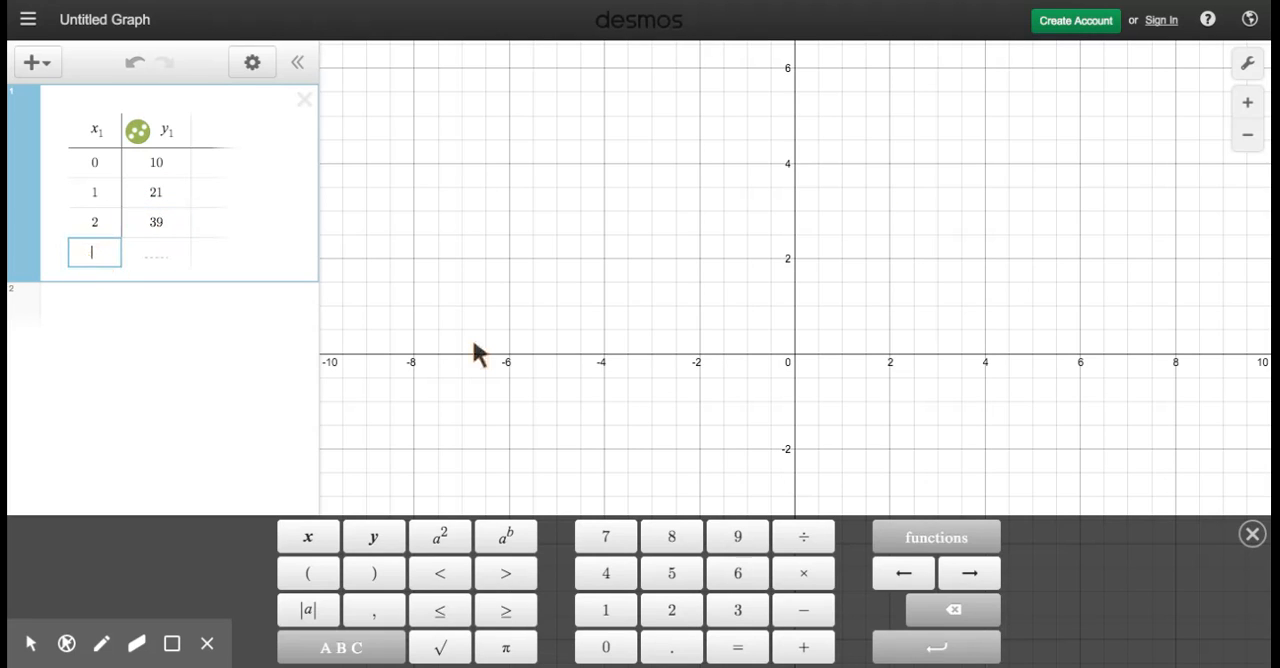
text(3)
click(146, 256)
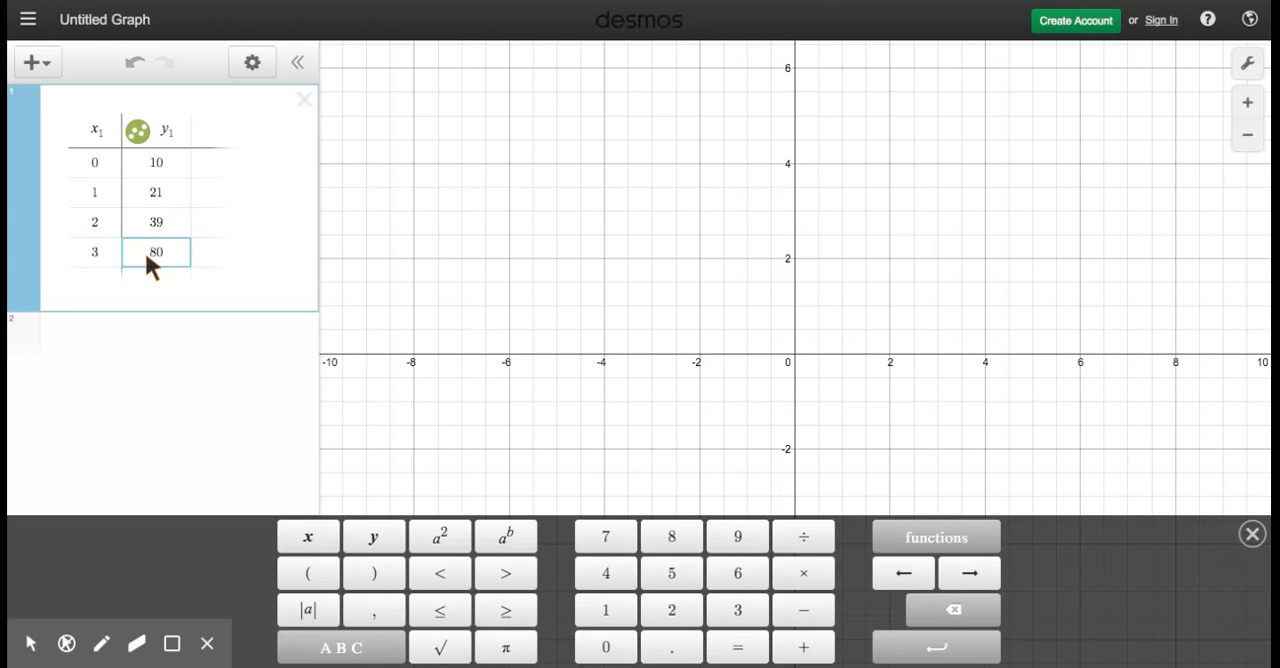
Step: Examine the plotted table points on a wider view of the graph and show the coordinates of the point at x = 1
click(641, 292)
scroll(638, 286, down, 4)
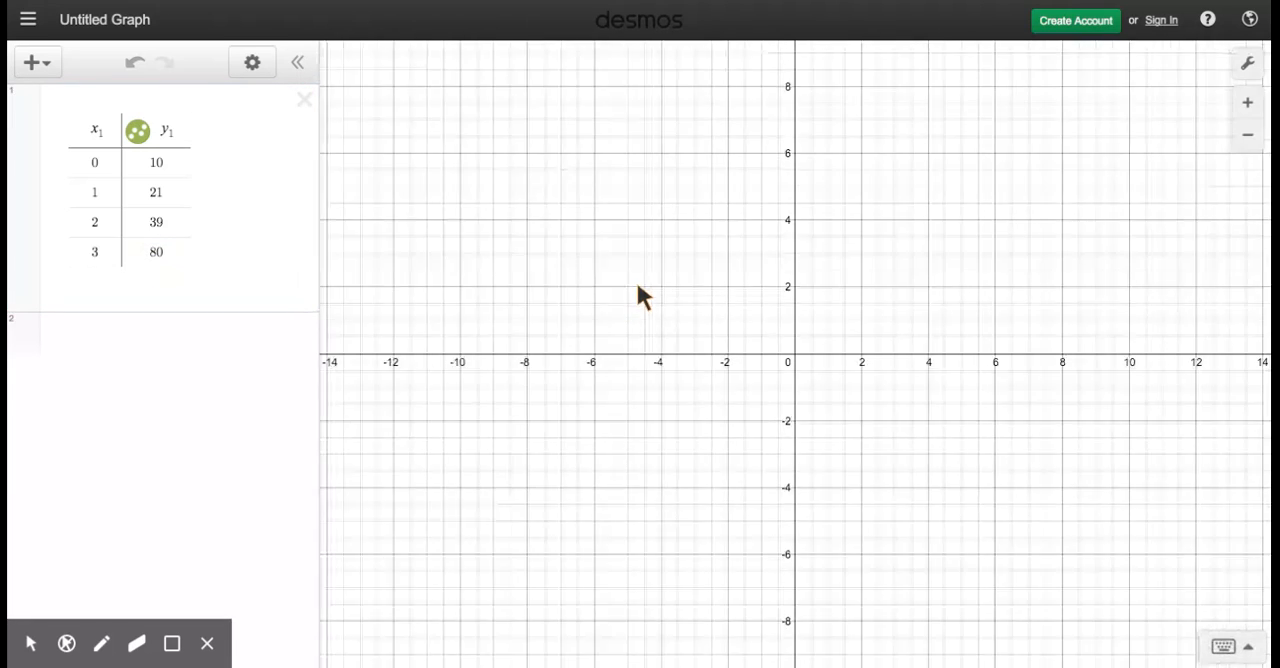
scroll(823, 241, down, 3)
scroll(824, 241, down, 6)
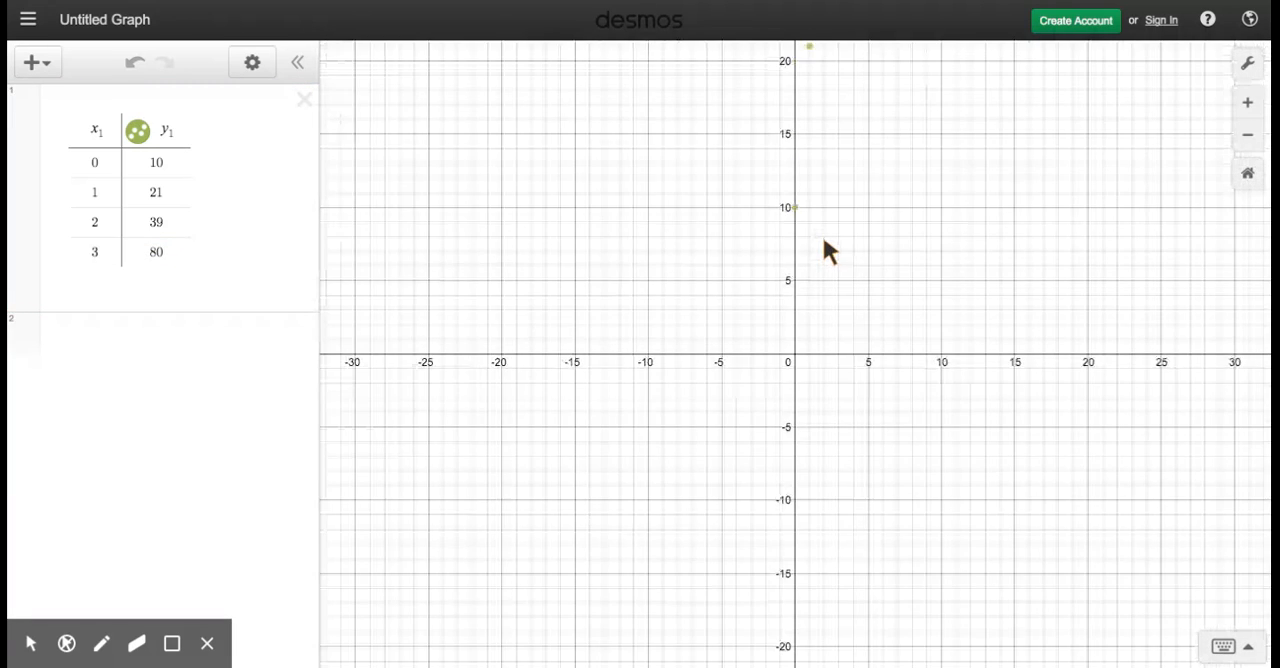
drag(880, 243, 723, 366)
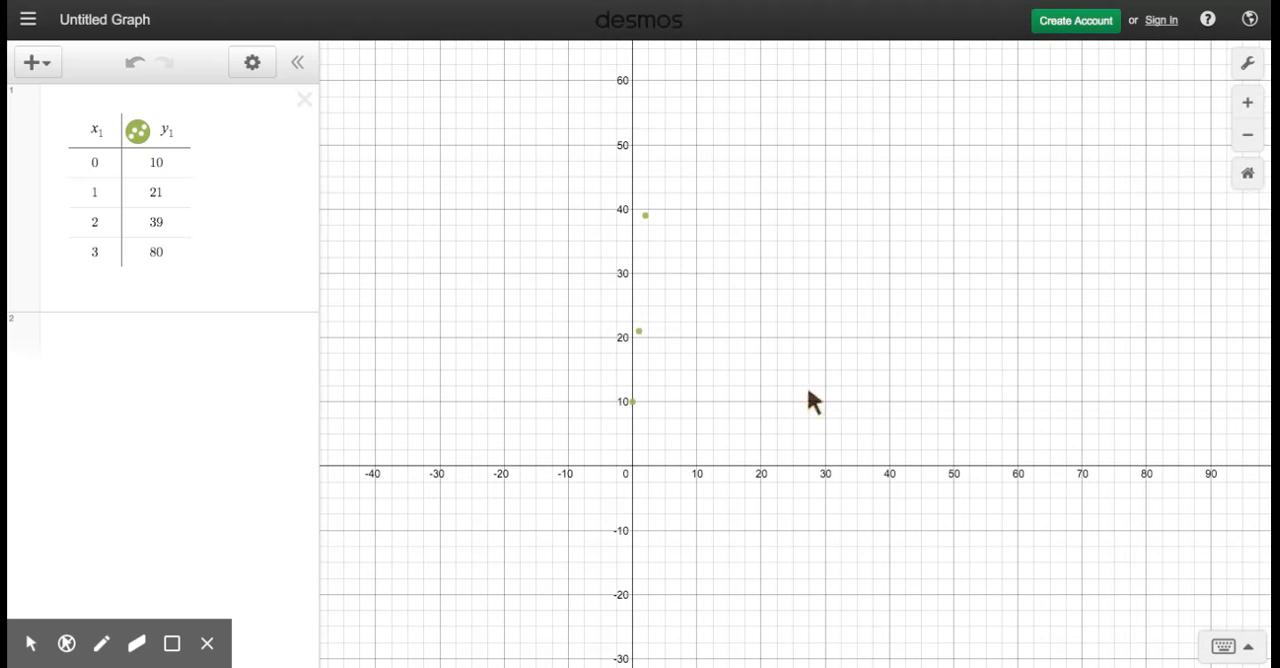
click(639, 332)
scroll(750, 297, down, 3)
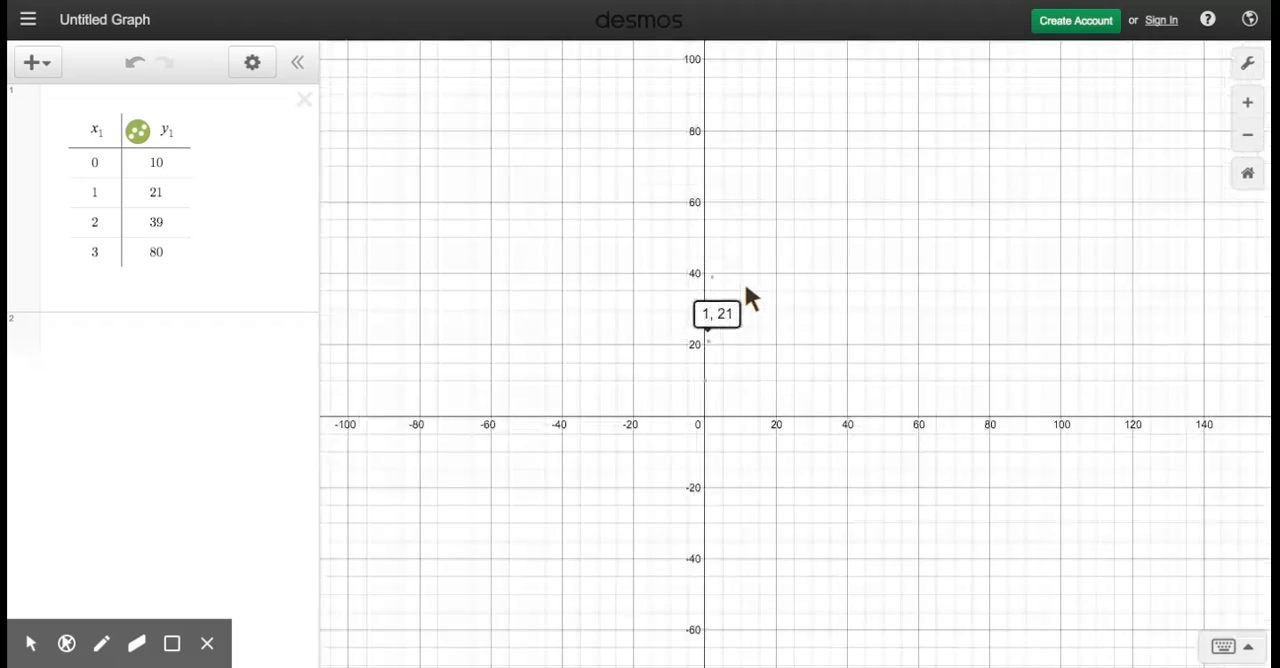
Step: Set the x-axis range from -1 to 4 with a step of 1
click(1250, 68)
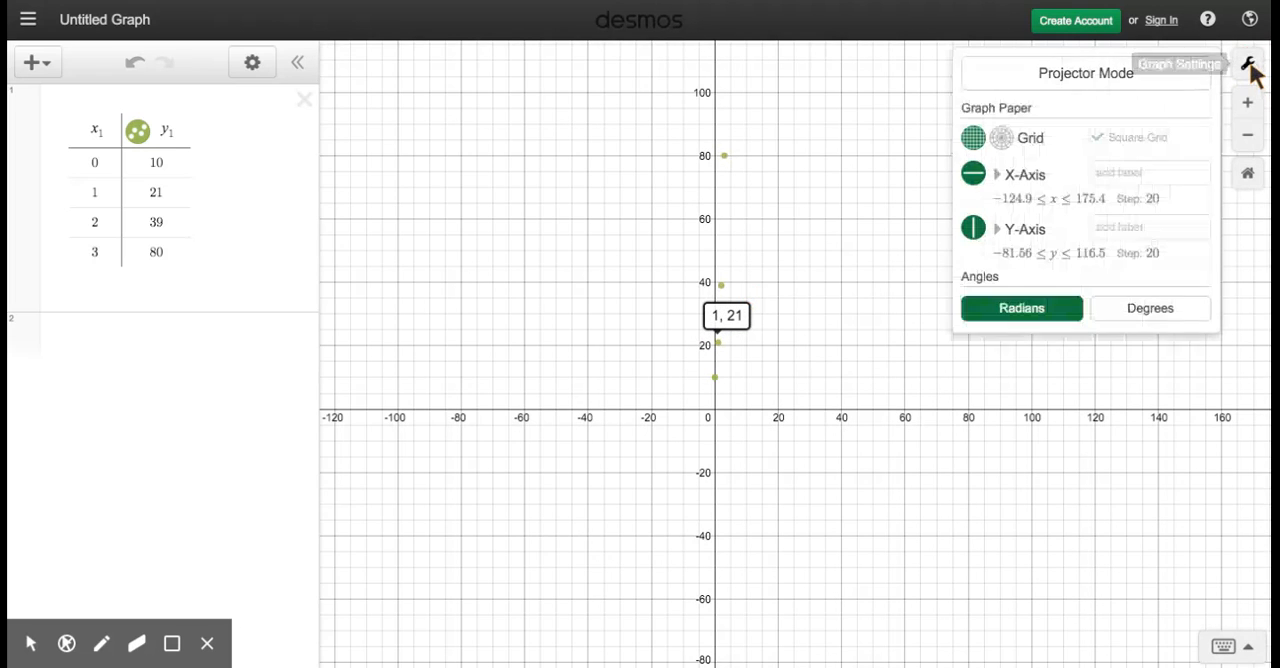
click(1014, 201)
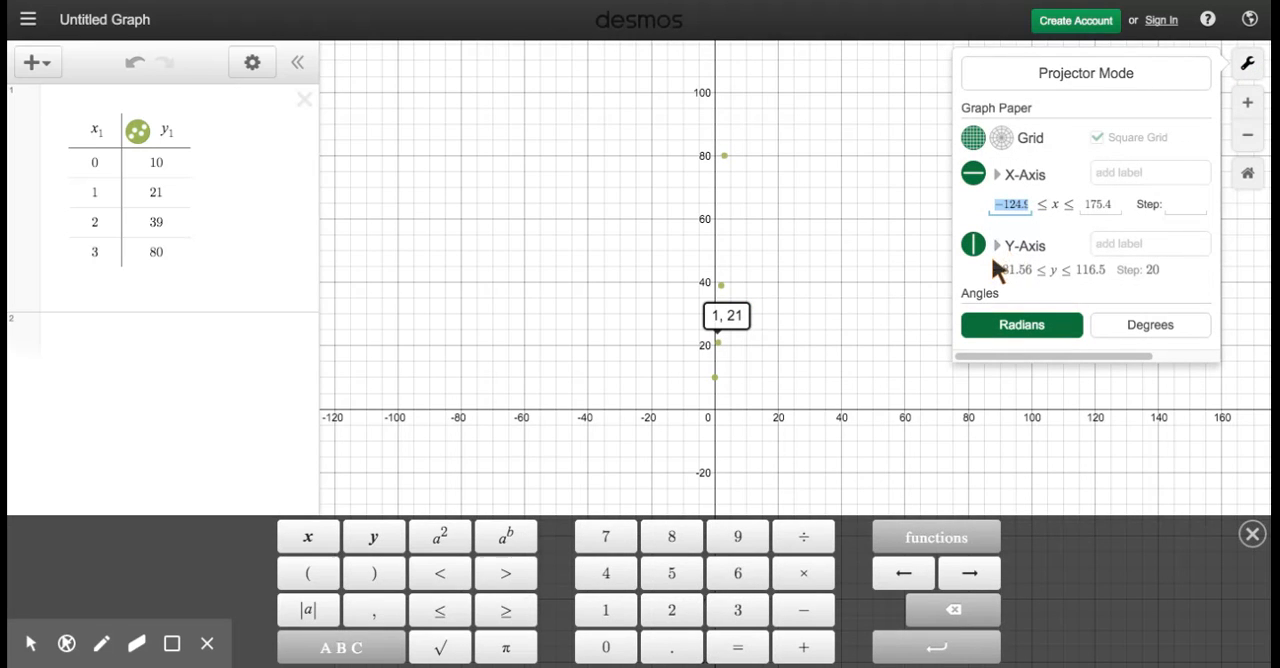
text(-1)
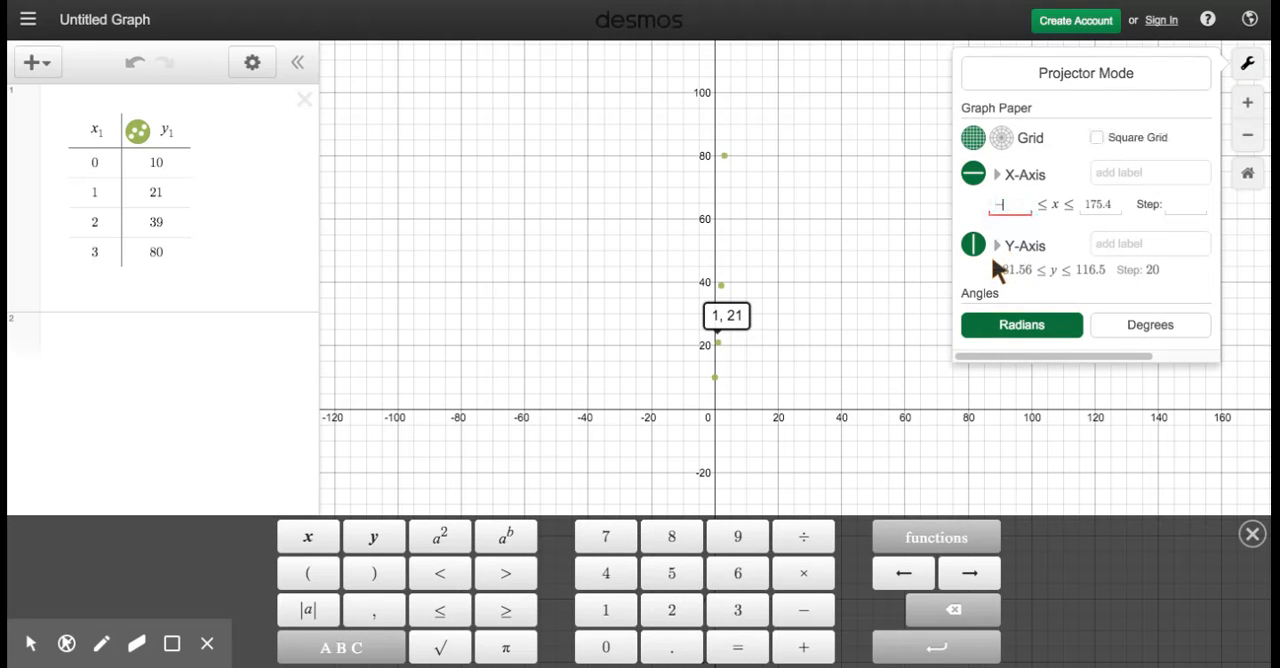
click(1095, 198)
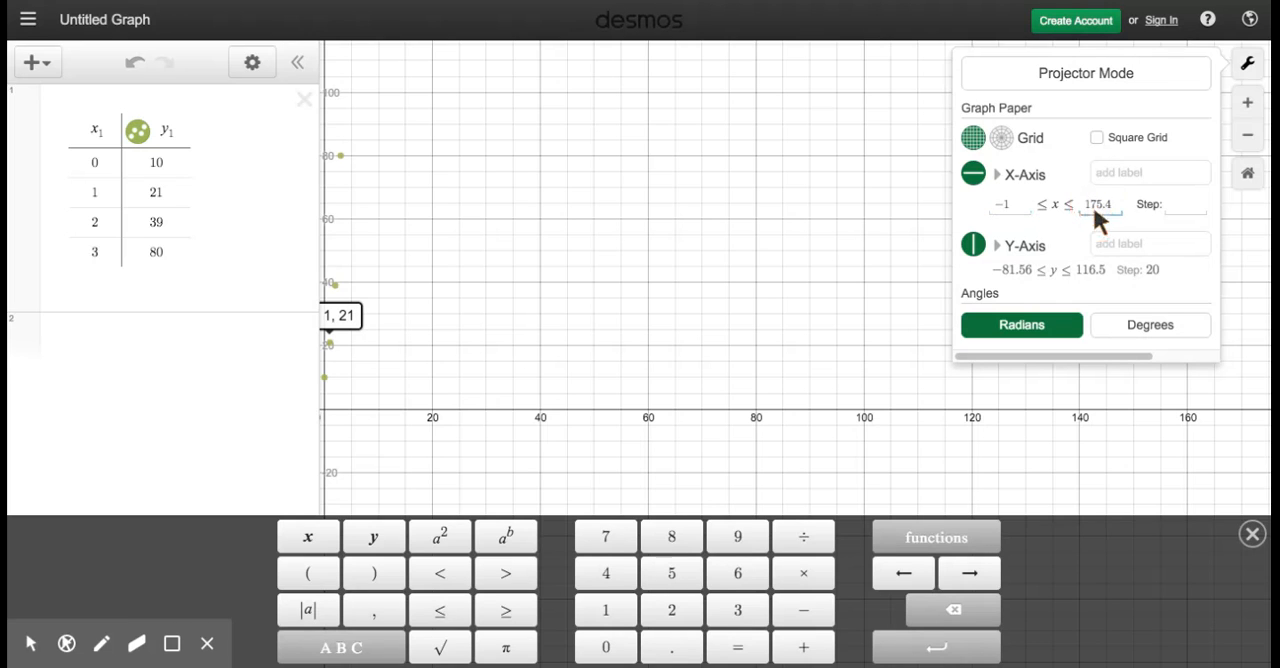
drag(1088, 202, 1116, 208)
key(BackSpace)
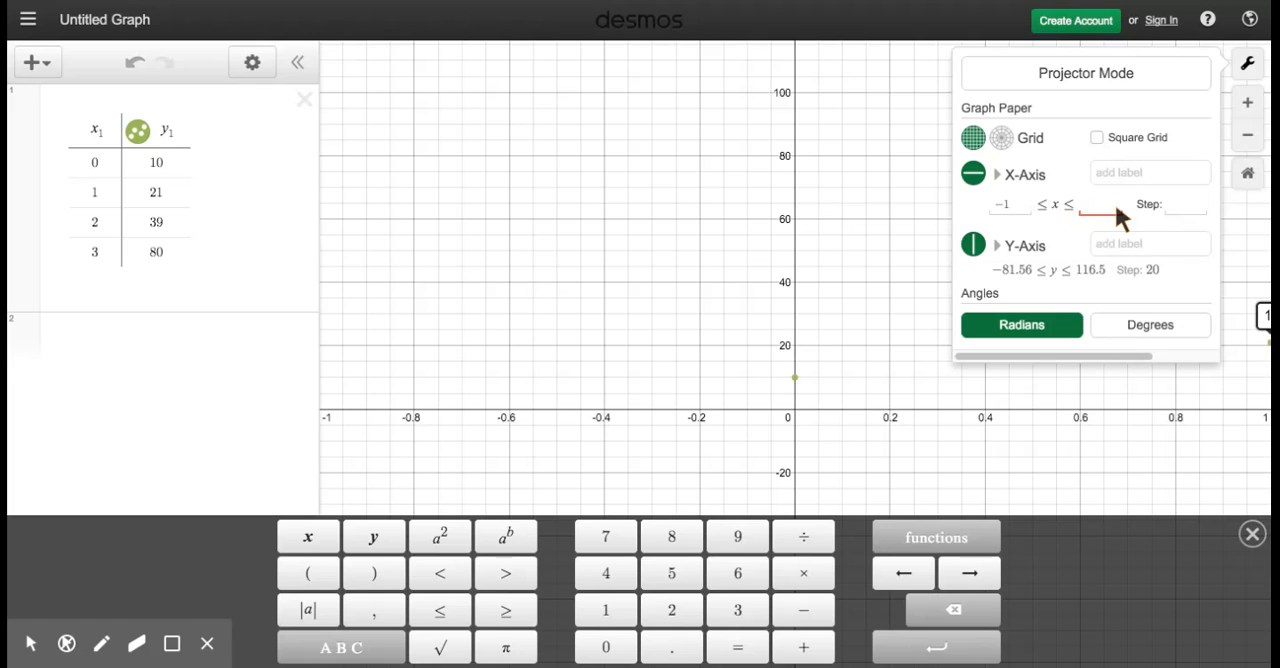
text(4)
click(1176, 203)
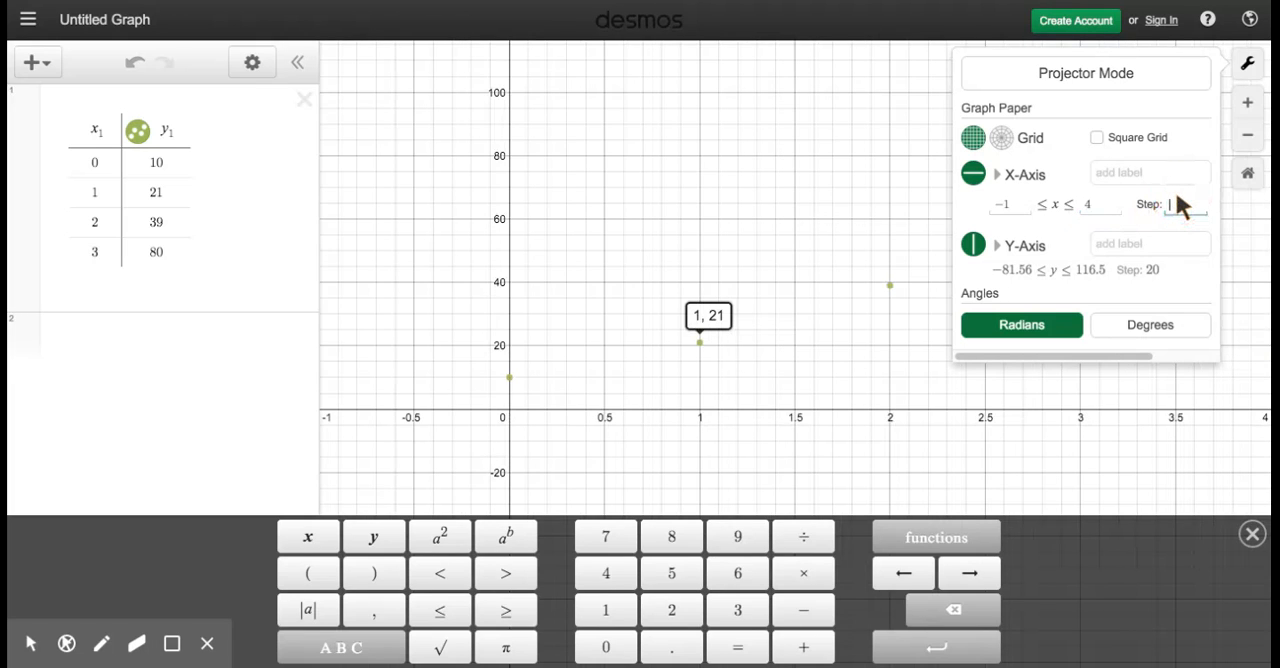
text(1)
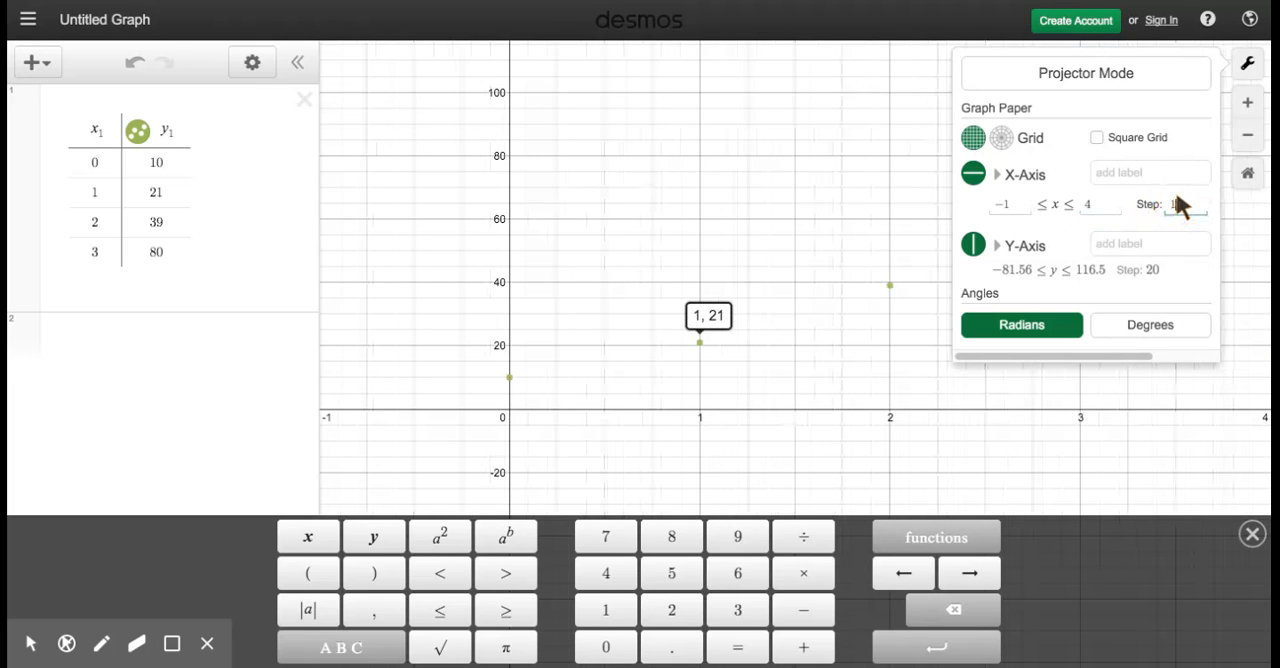
Step: Set the y-axis range from 0 to 100 with a step of 10
click(1016, 268)
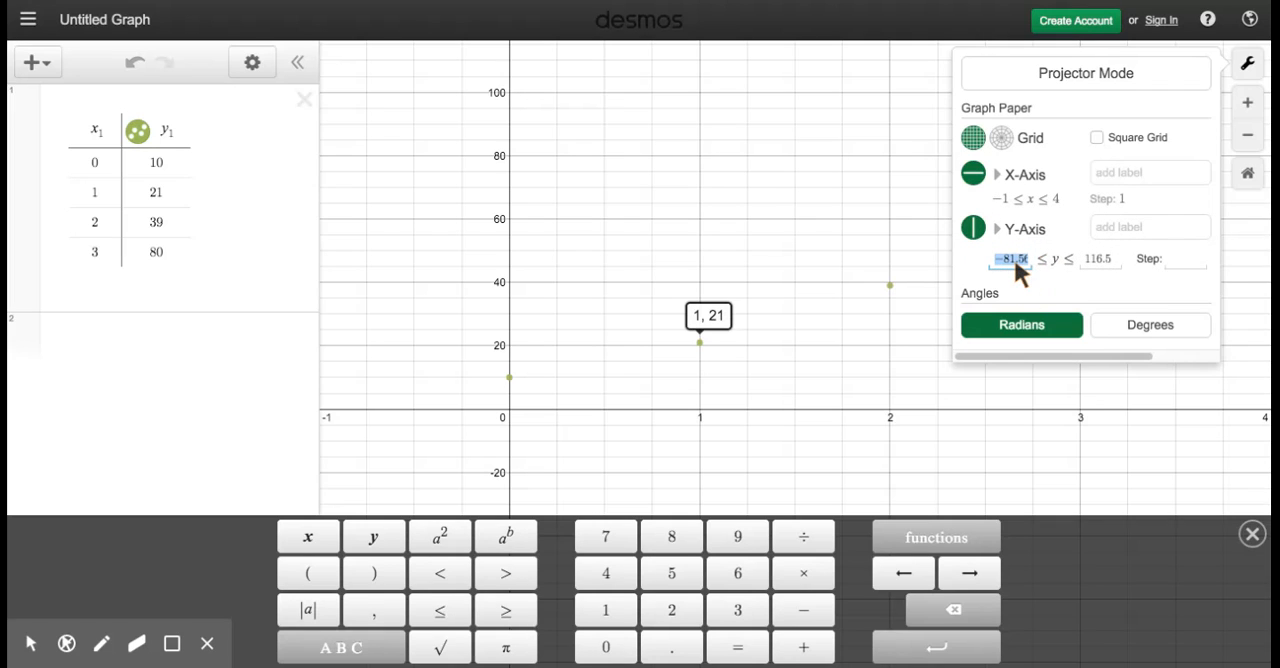
text(0)
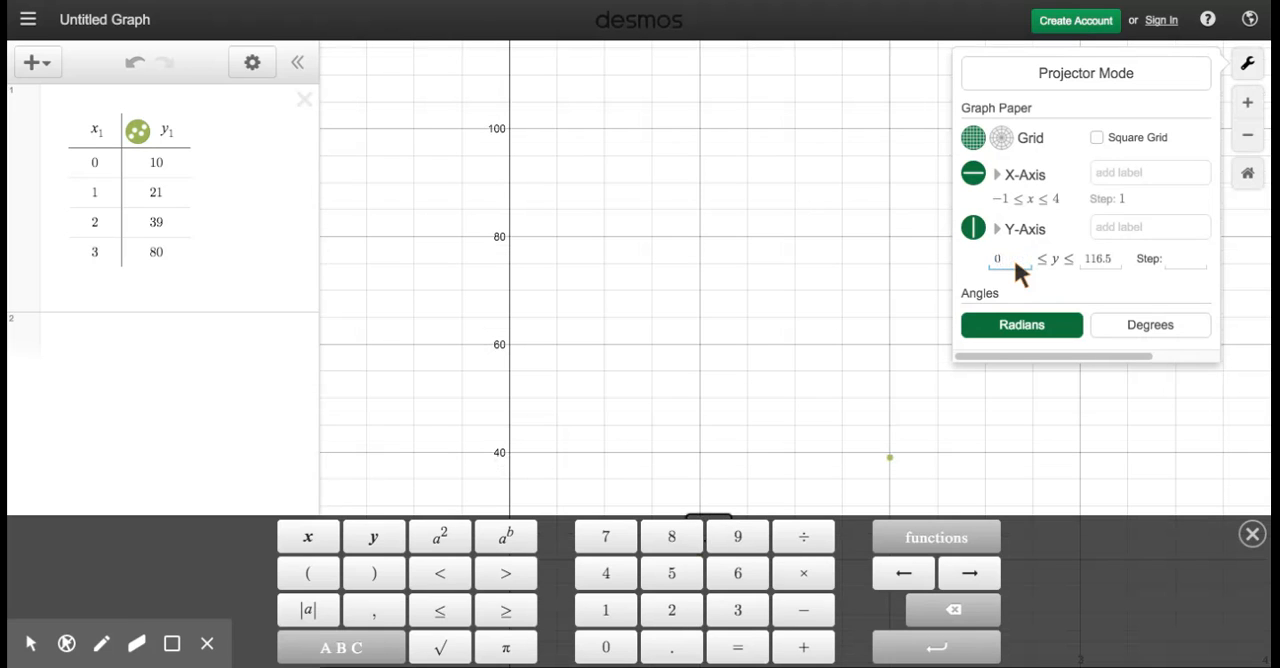
click(1090, 262)
drag(1088, 263, 1113, 258)
text(100)
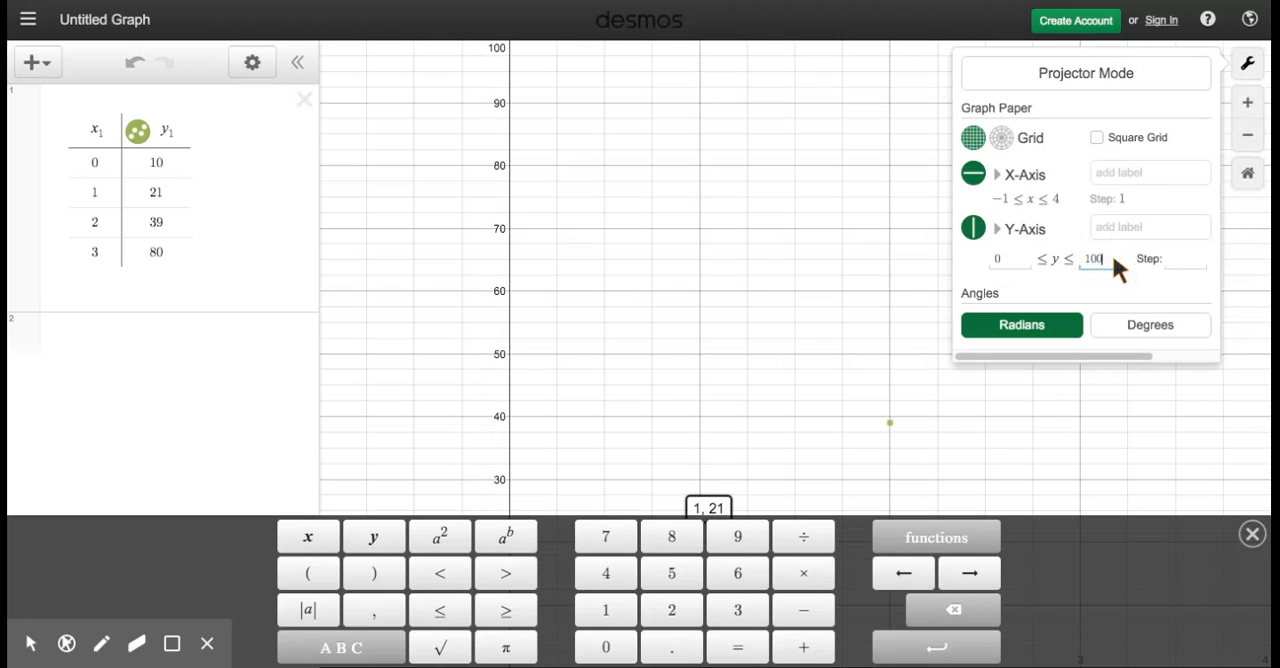
click(1181, 266)
text(10)
Step: Label the x-axis "x" and the y-axis "y=f(x)"
click(1121, 175)
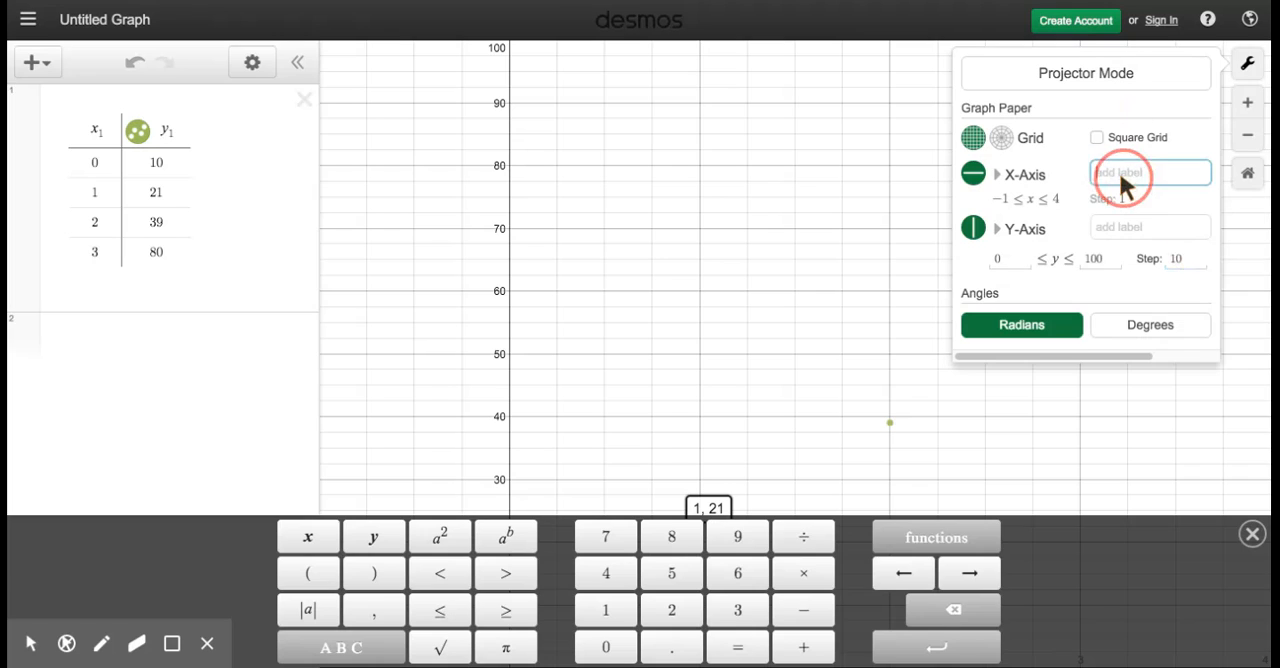
click(1115, 228)
text(y=f)
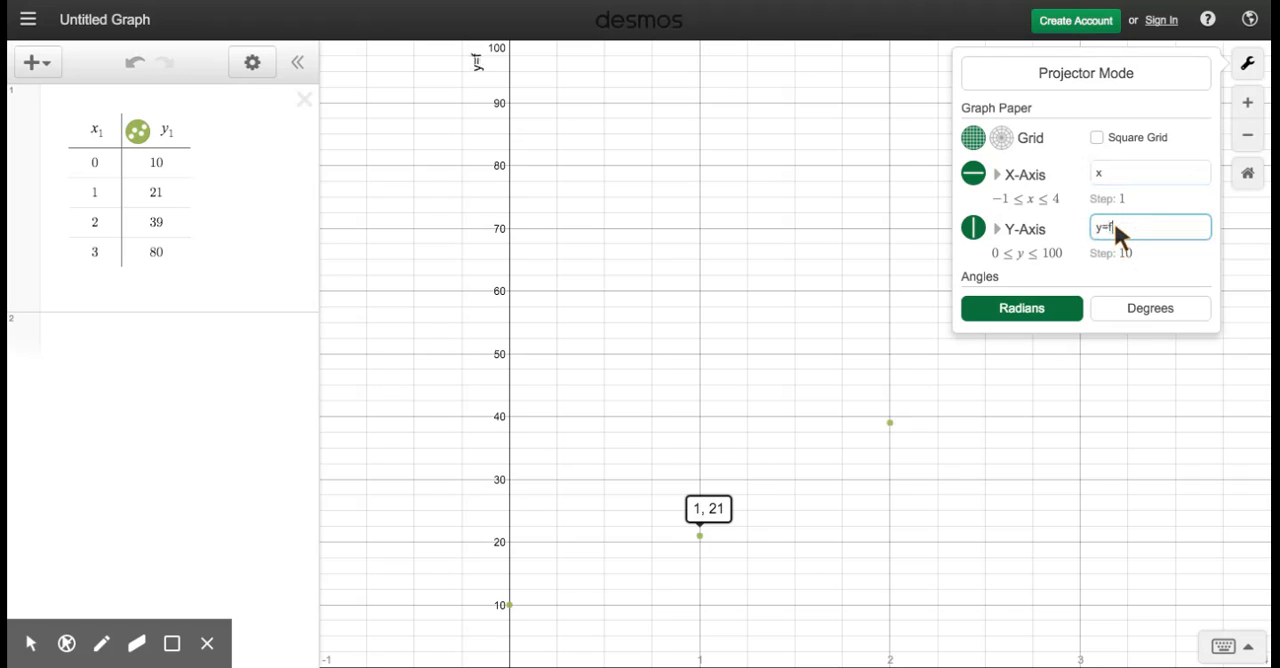
text((x))
Step: Turn on Projector Mode for the graph and hide the coordinate label of the point (1, 21)
click(1105, 76)
click(766, 356)
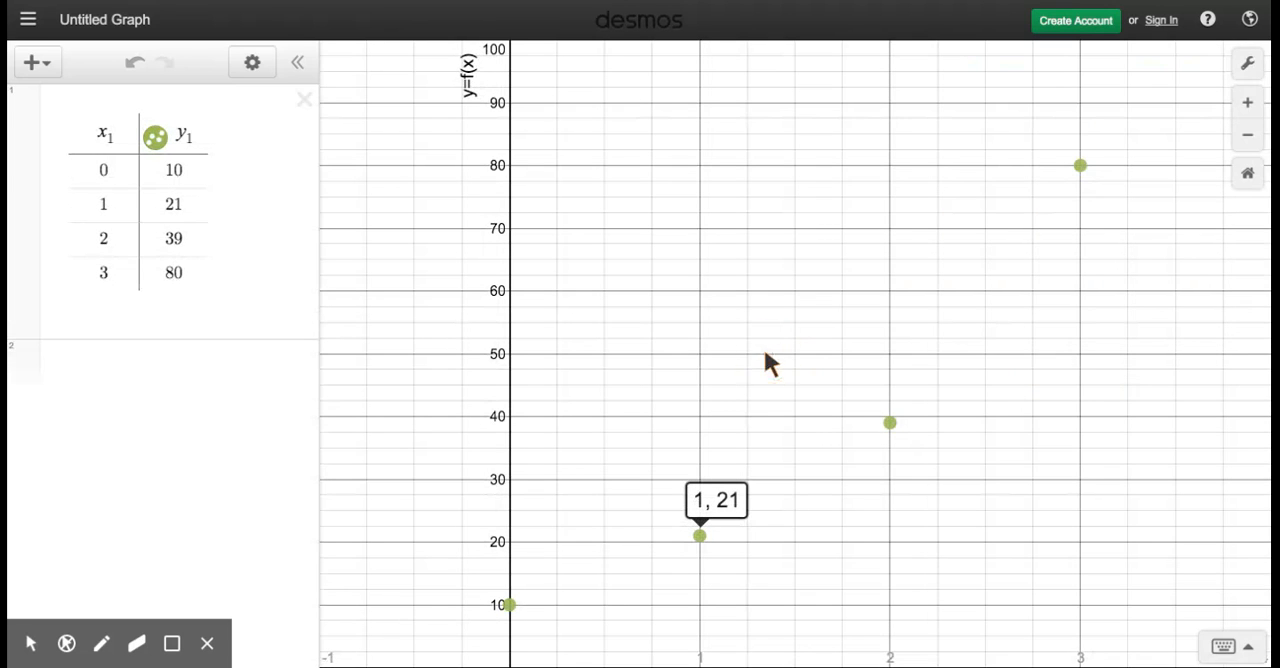
drag(1005, 585, 940, 507)
drag(1024, 481, 1008, 543)
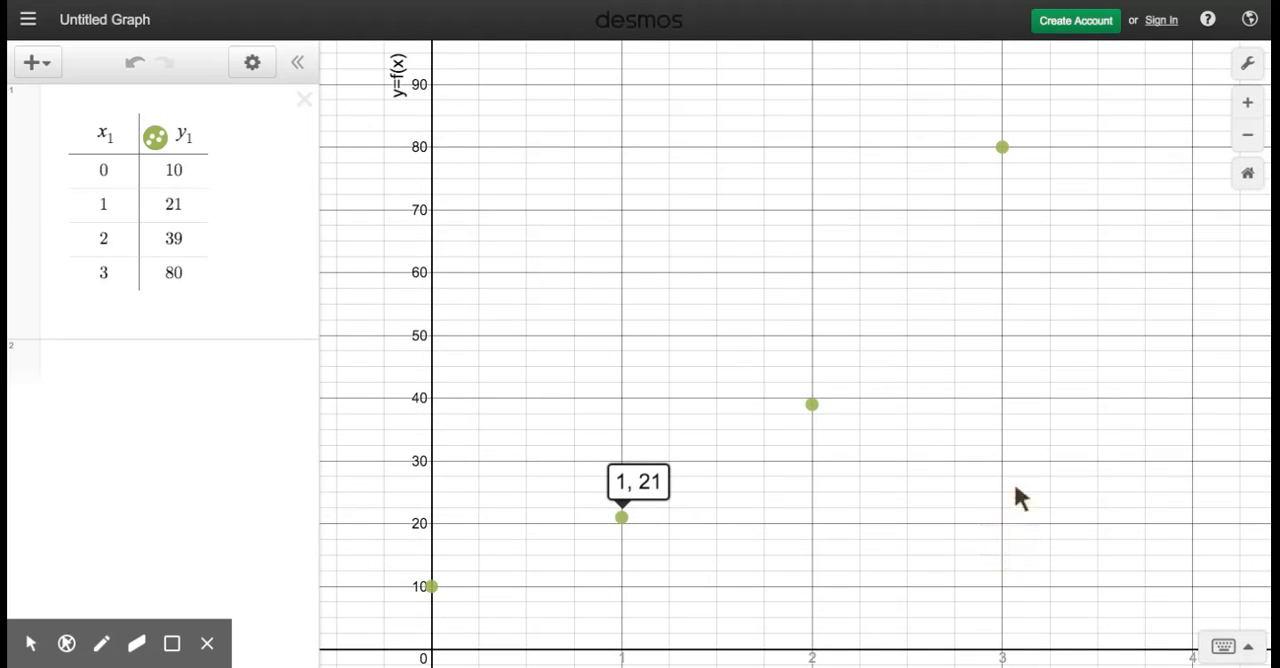
click(621, 520)
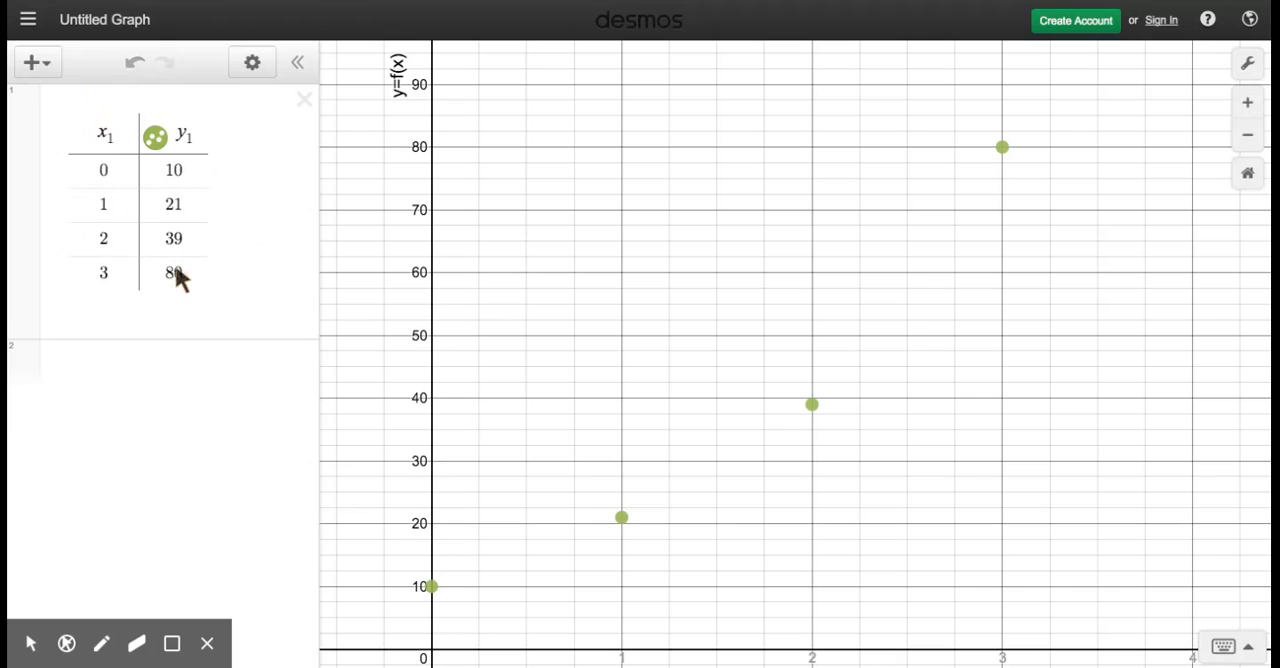
Step: Enter the expression y₁ = a·b below the table and add sliders for both a and b
click(91, 370)
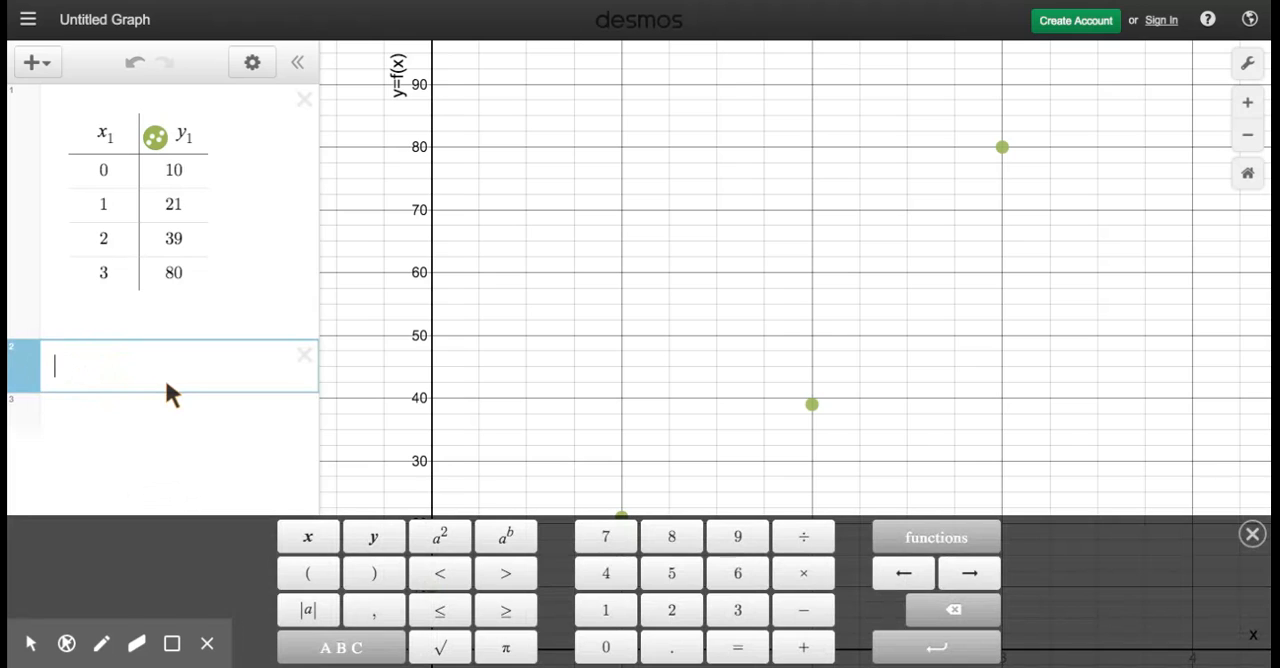
click(373, 548)
click(608, 611)
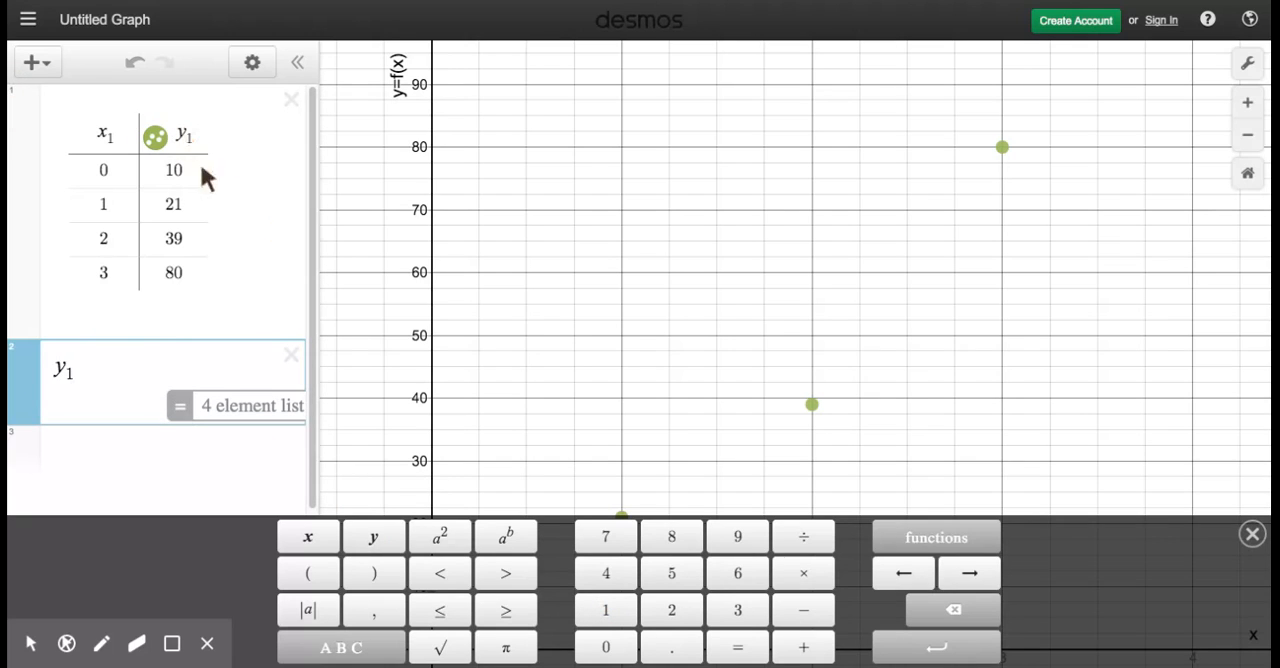
click(738, 647)
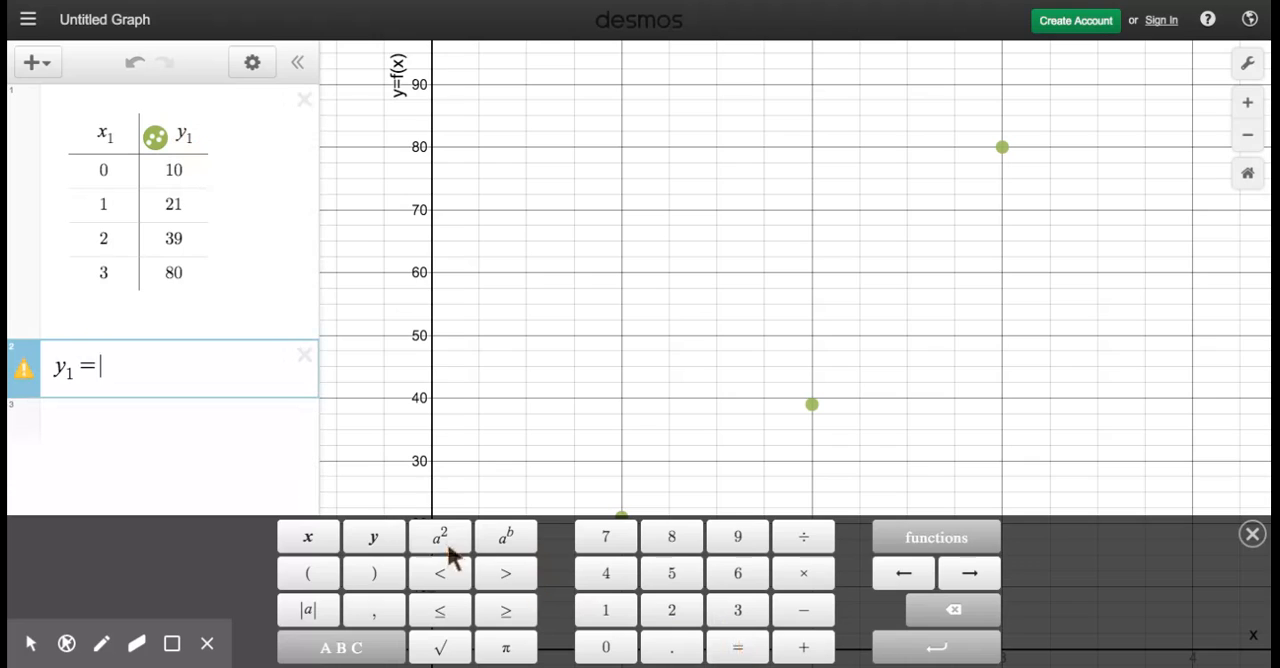
click(340, 647)
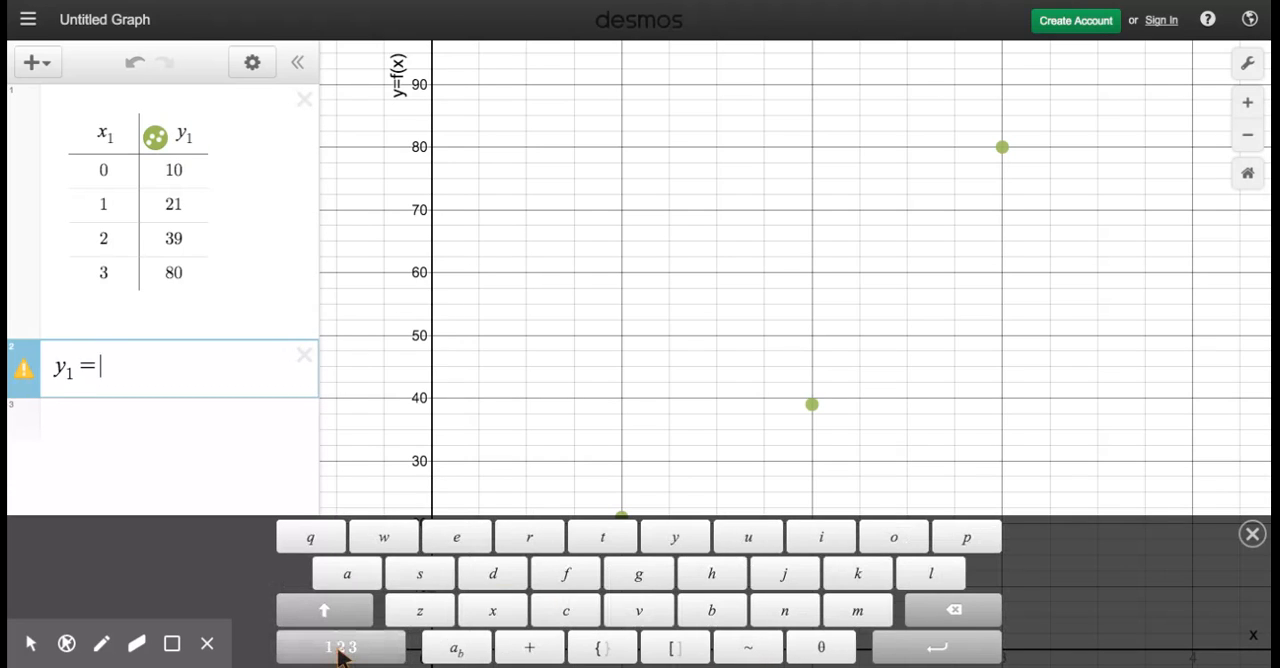
click(347, 574)
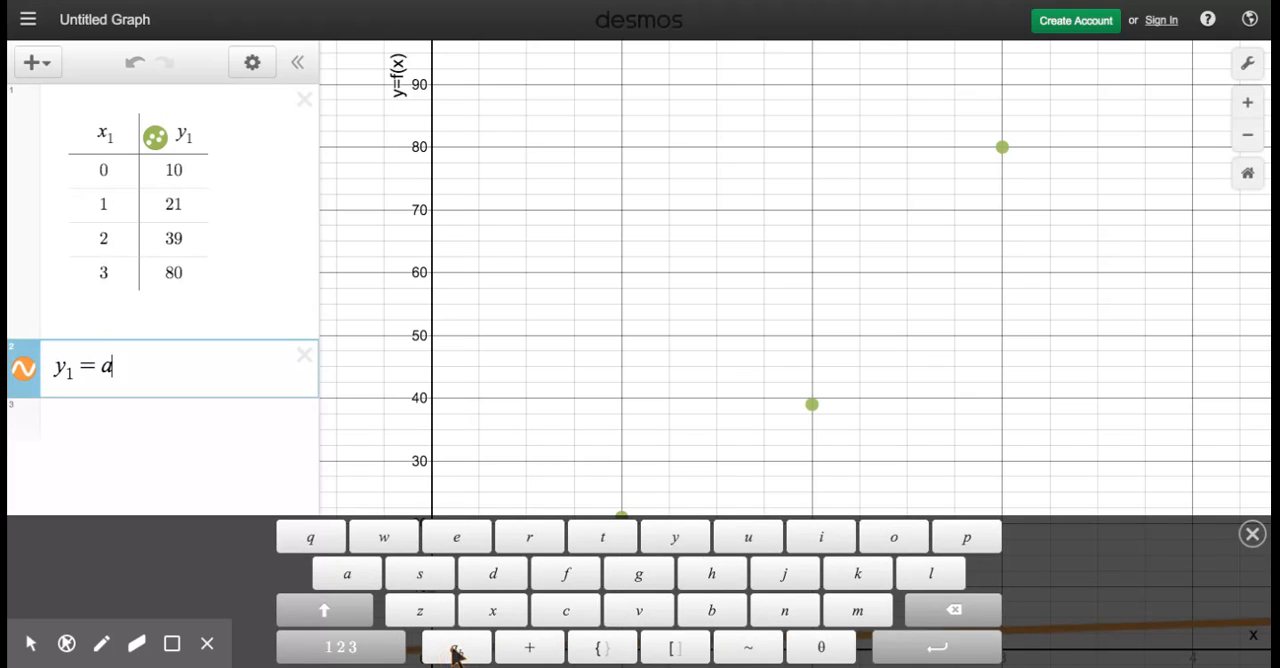
click(345, 648)
click(810, 576)
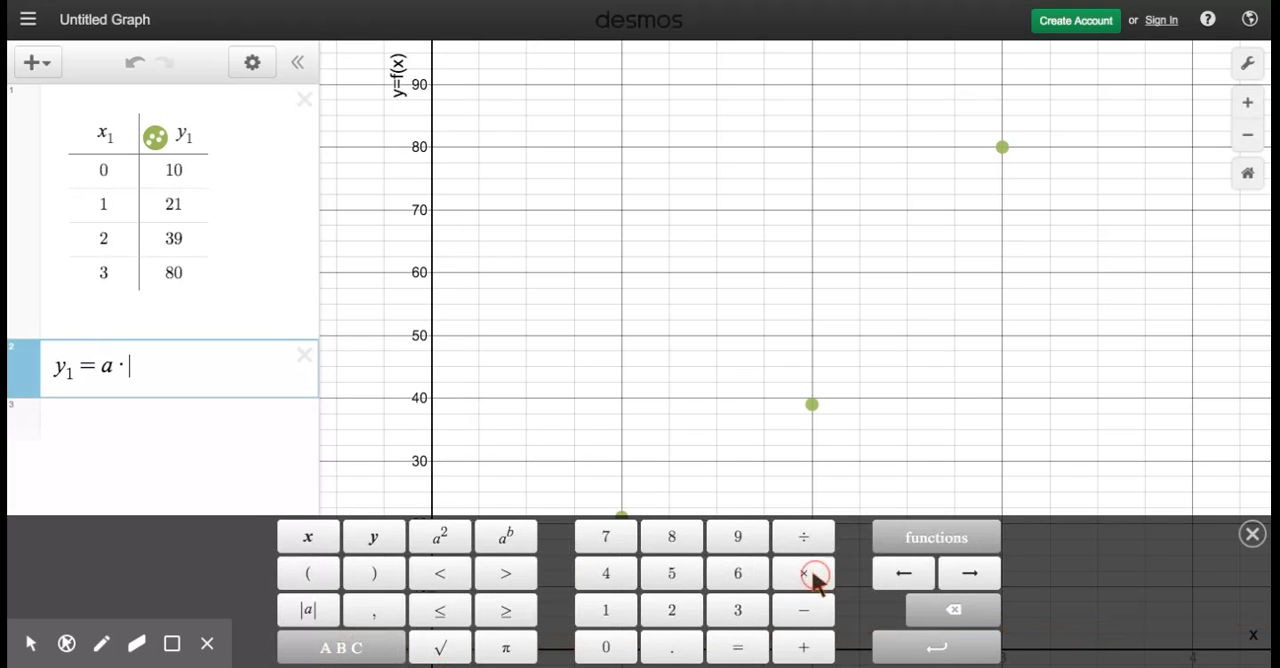
click(341, 648)
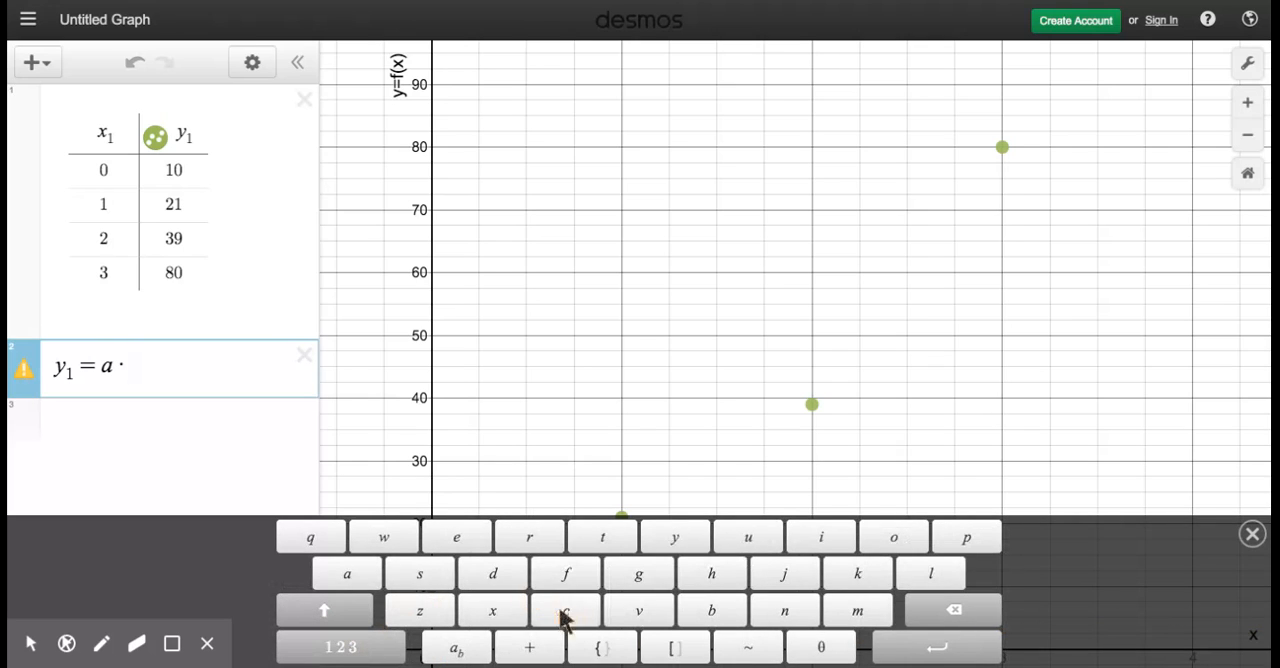
click(712, 610)
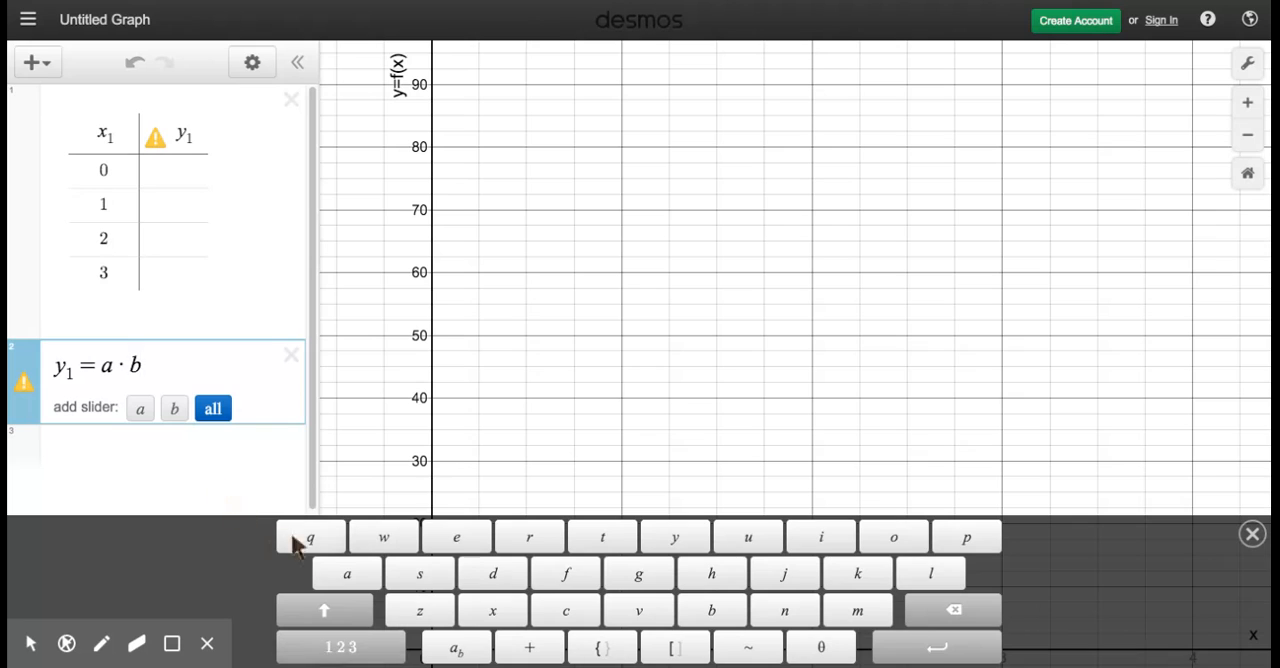
click(212, 410)
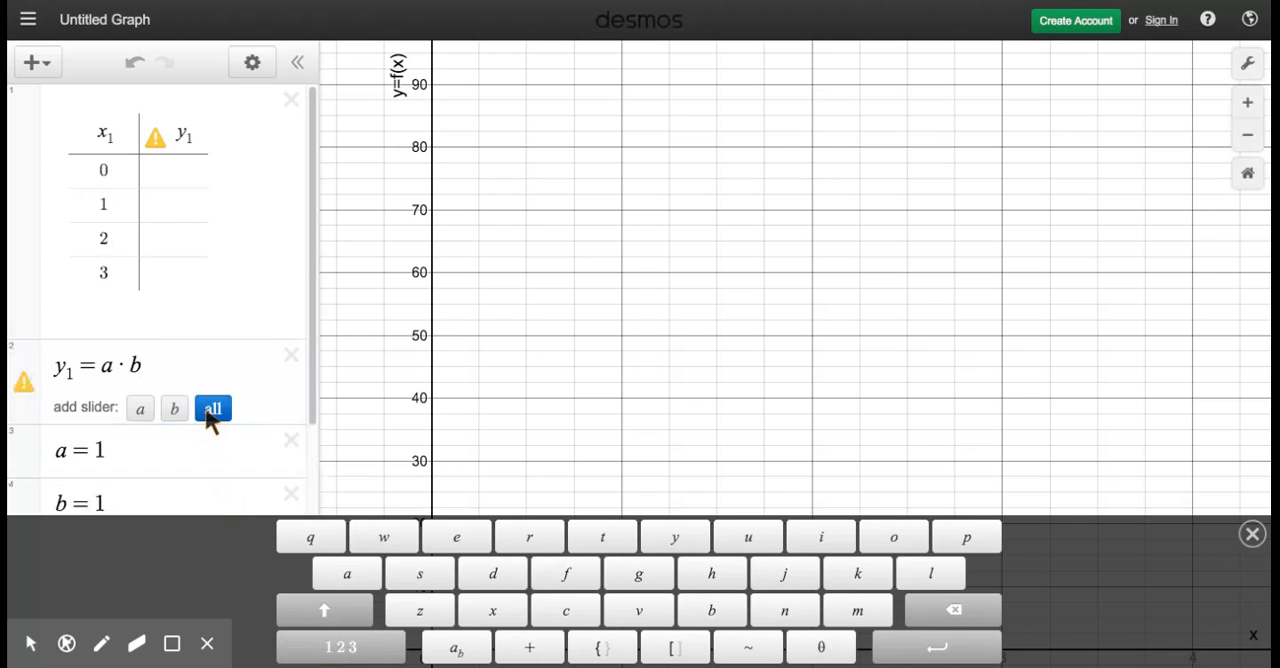
Step: Try to raise b to the power x₁ in the equation y₁ = a·b
click(152, 364)
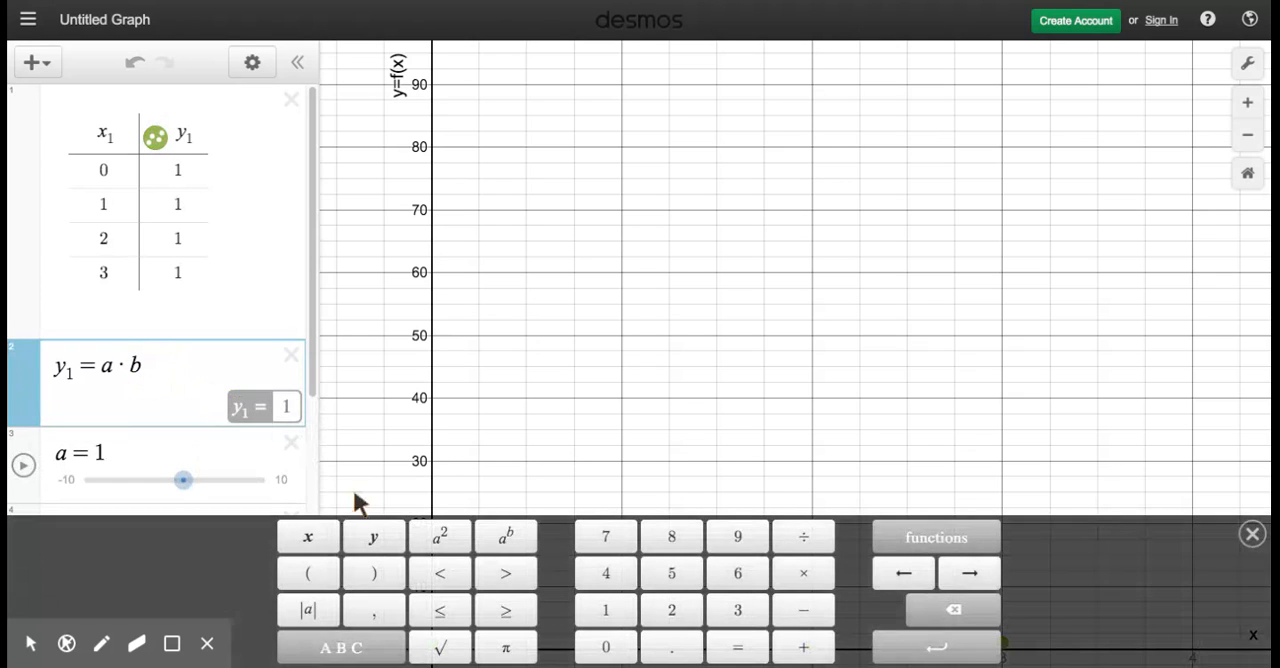
click(503, 537)
click(309, 537)
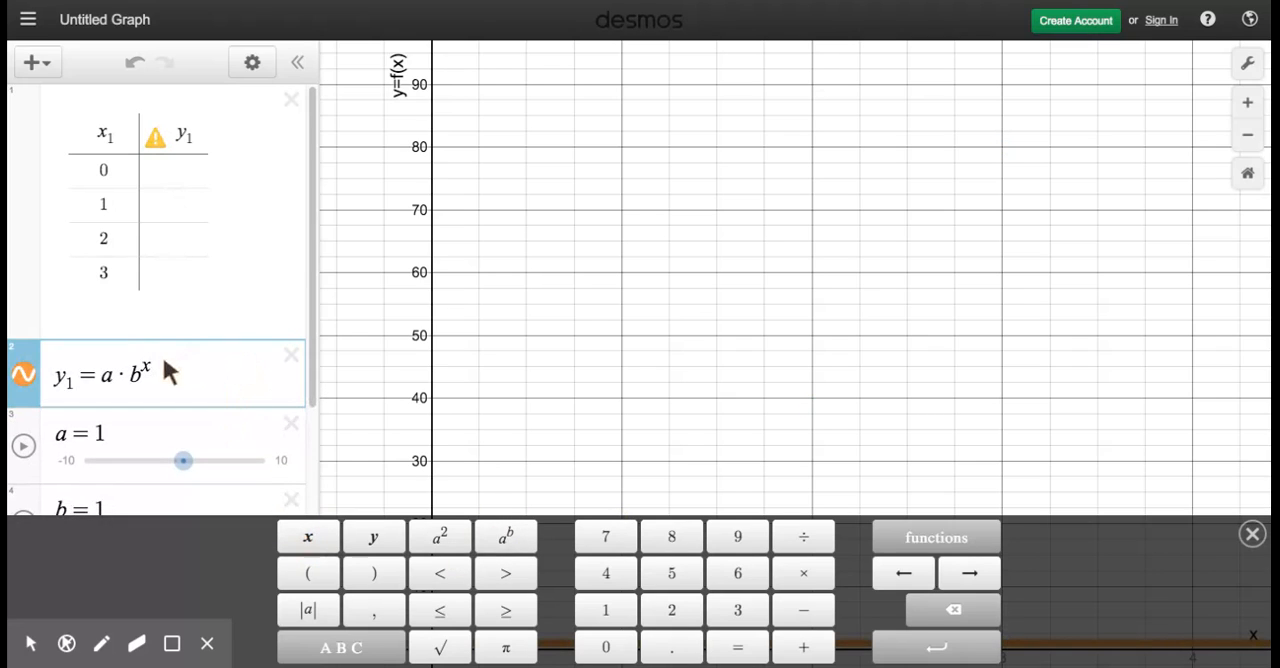
click(608, 611)
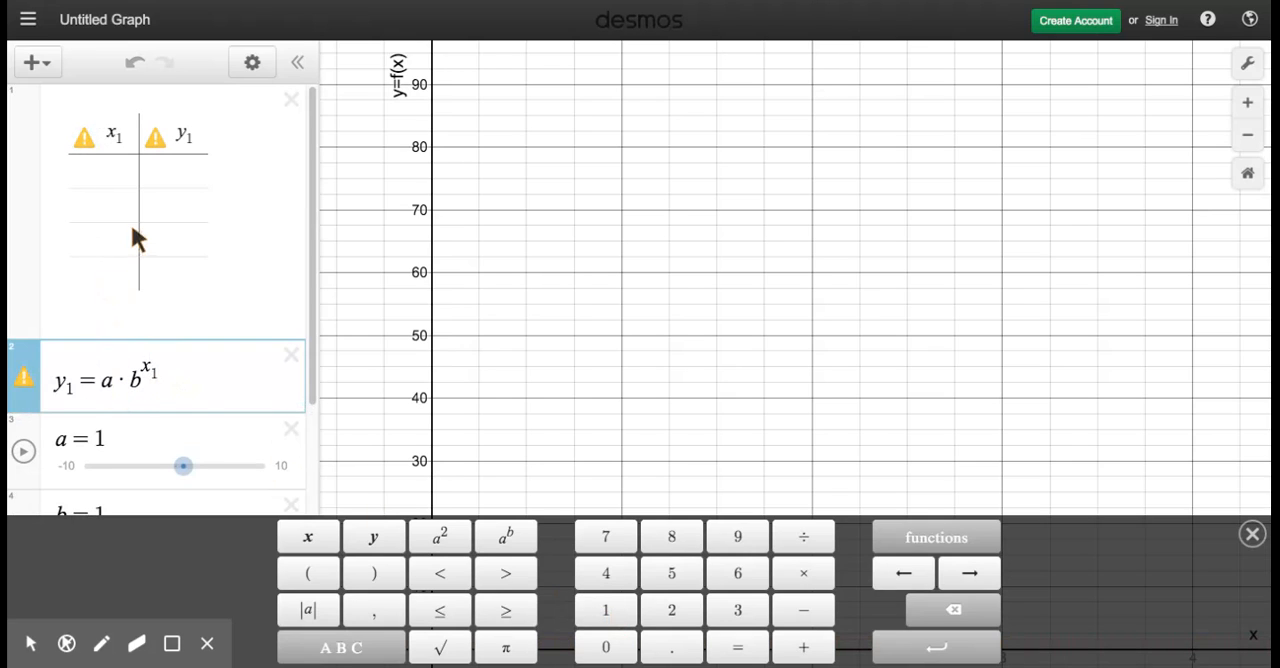
Step: Check the emptied table cells and remove the exponent x₁ from b in the equation
click(98, 174)
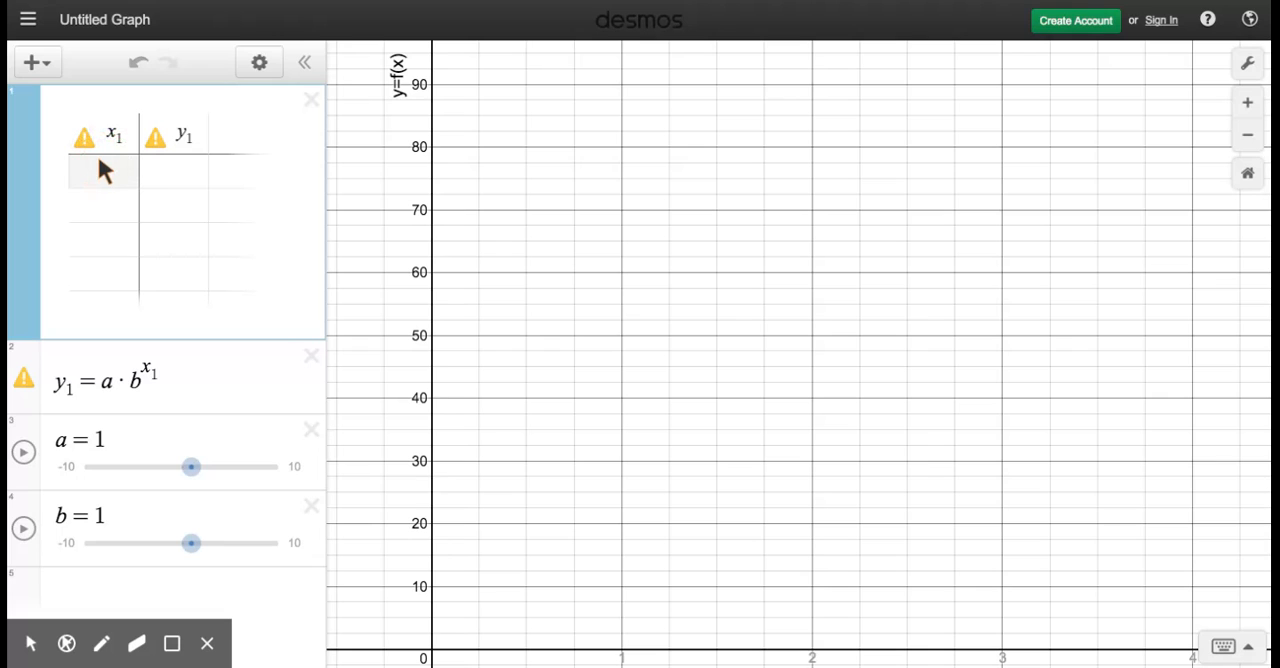
click(169, 176)
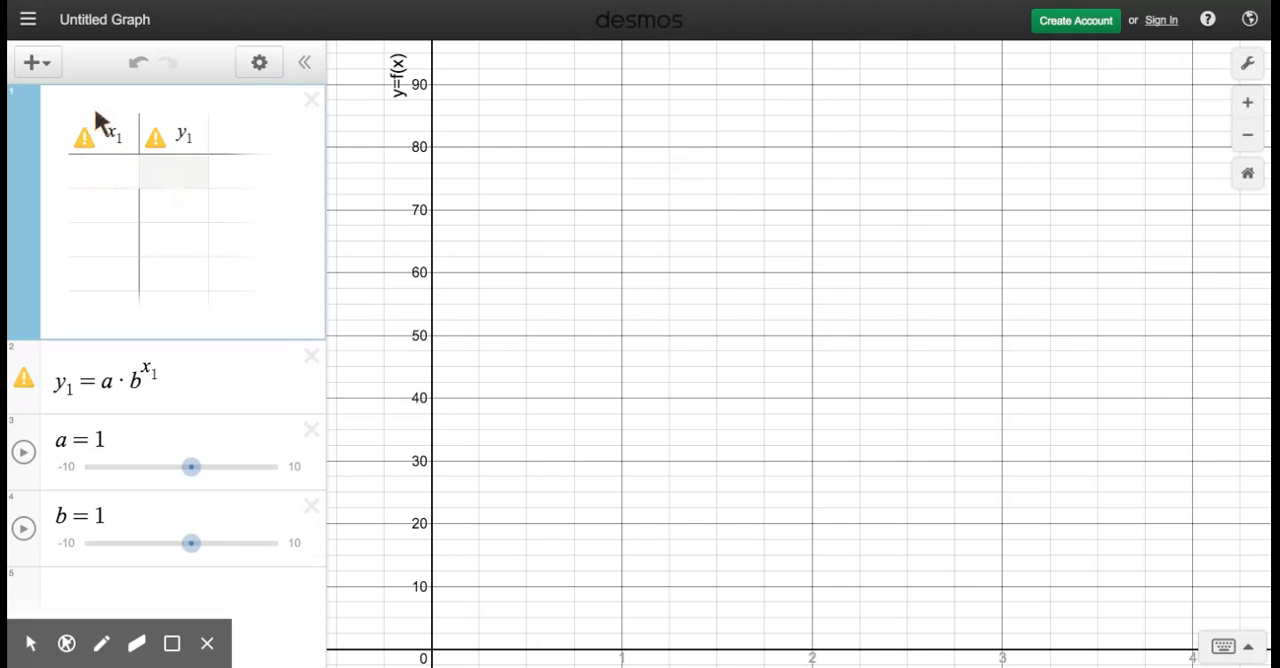
click(173, 383)
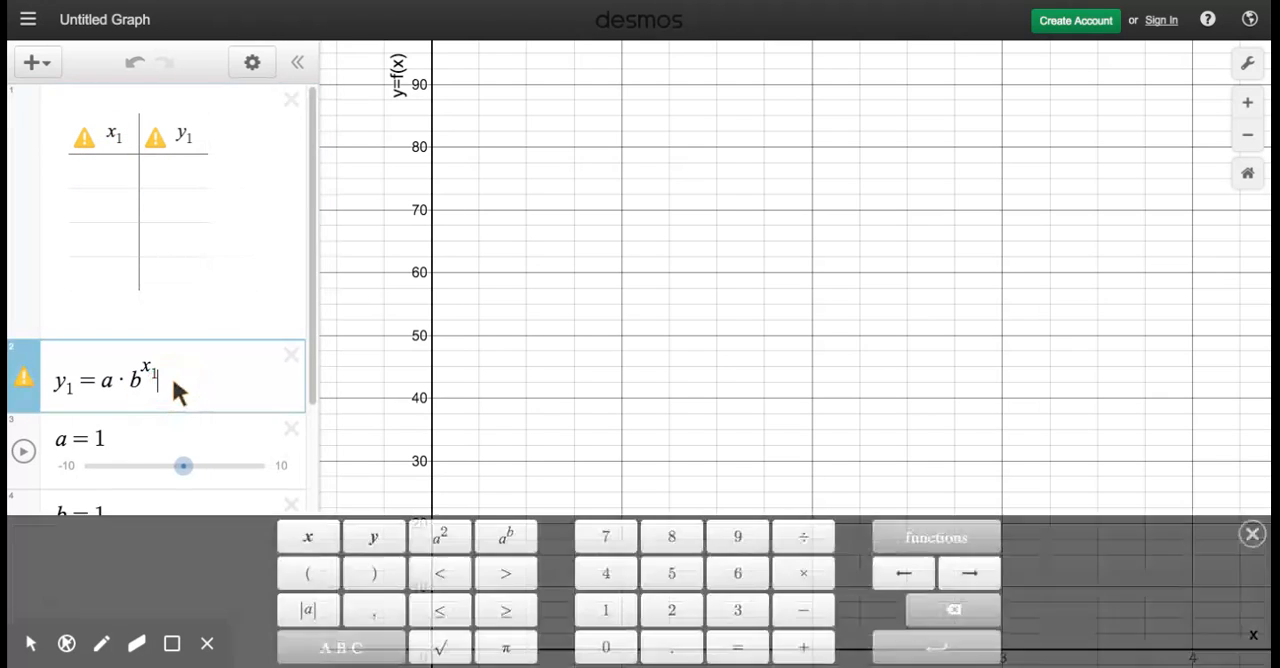
key(BackSpace)
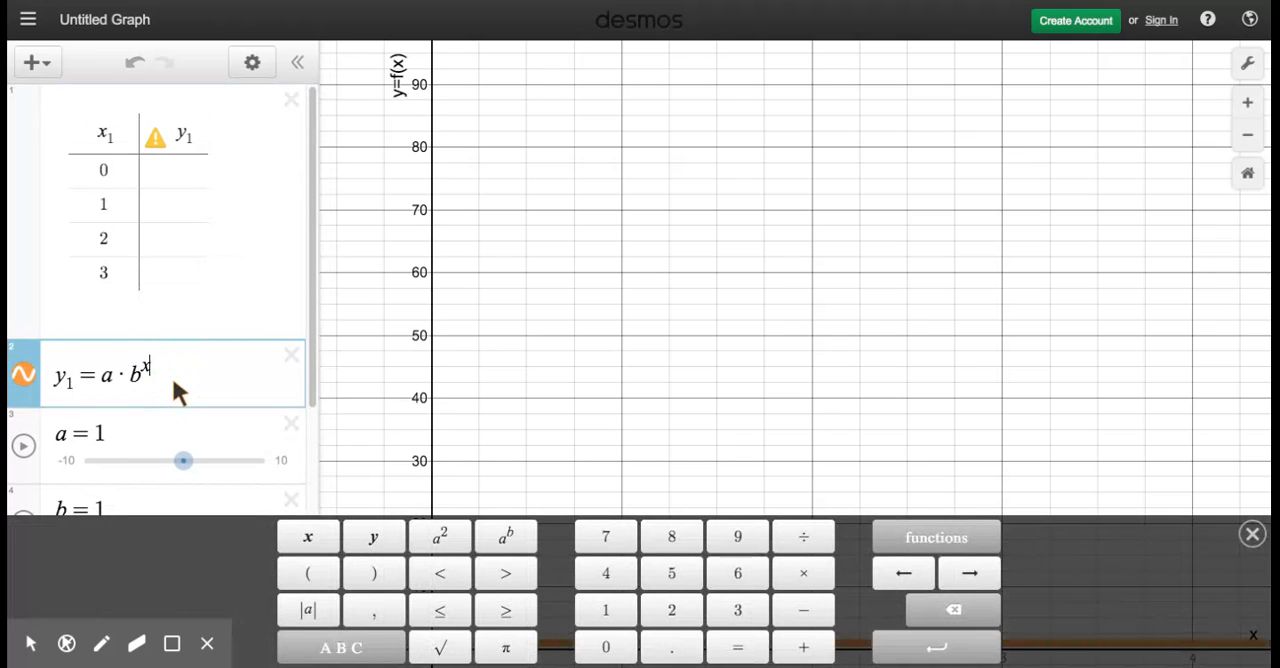
key(BackSpace)
key(BackSpace)
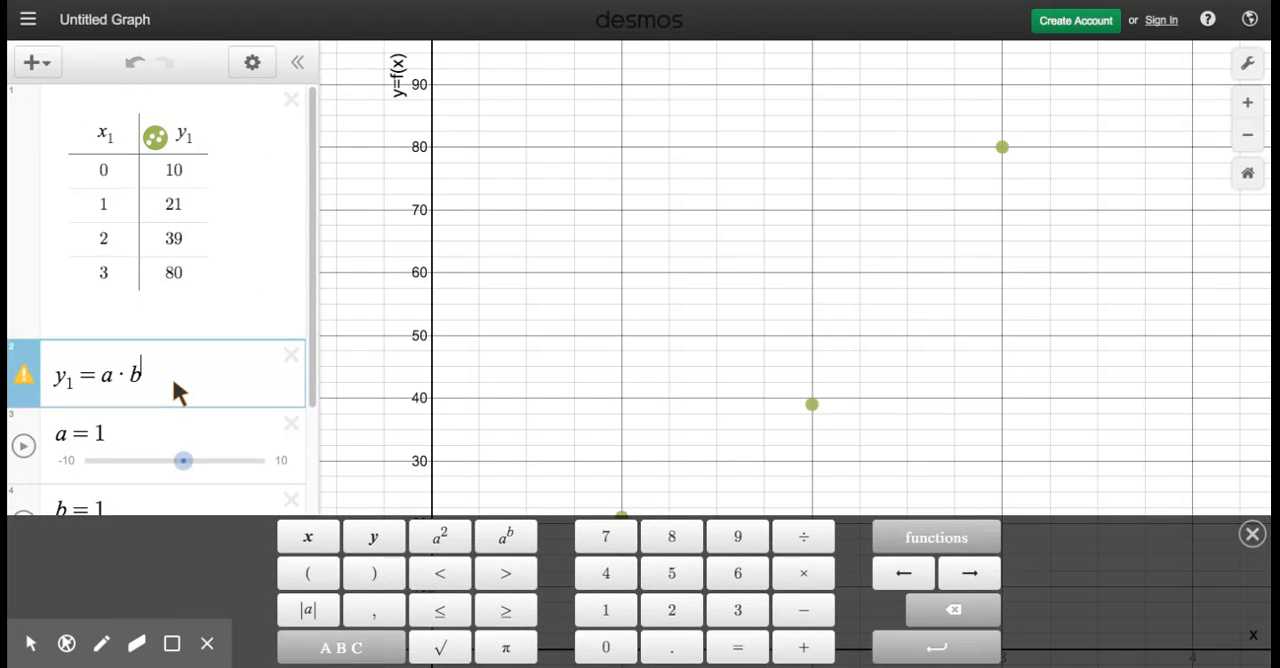
Step: Turn the equation into the regression y₁ ~ a·b^x₁ by replacing the equals sign with a tilde and adding the exponent x₁
double_click(97, 386)
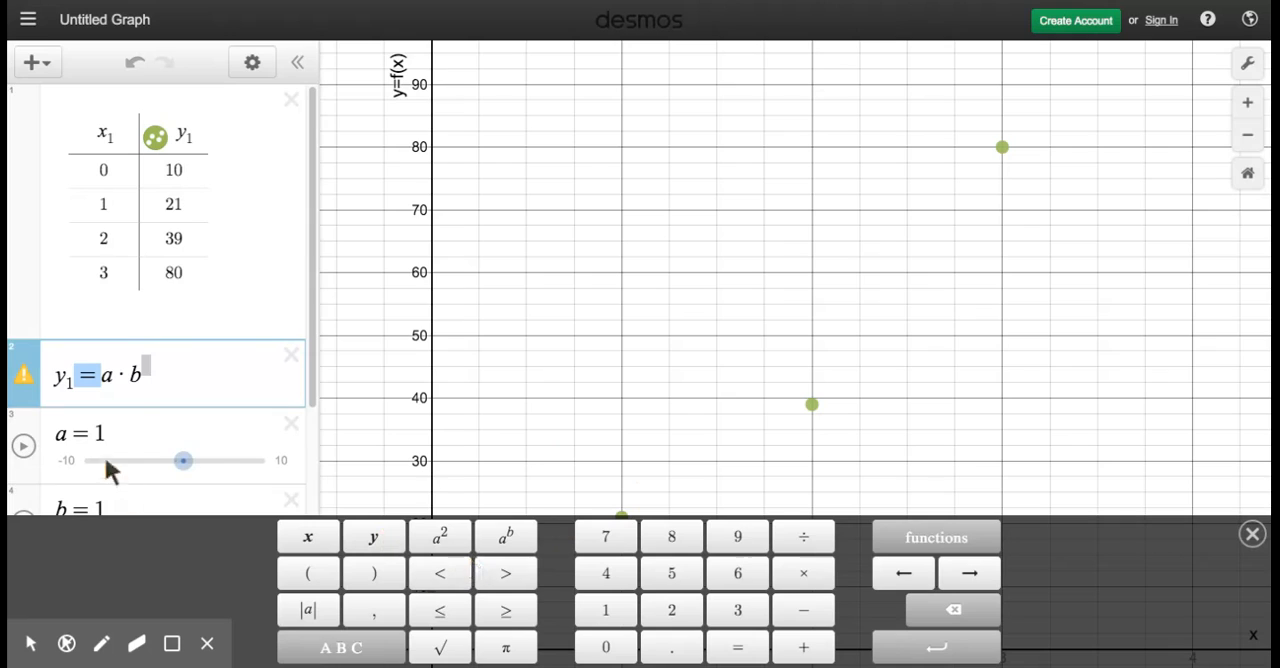
click(88, 385)
click(338, 650)
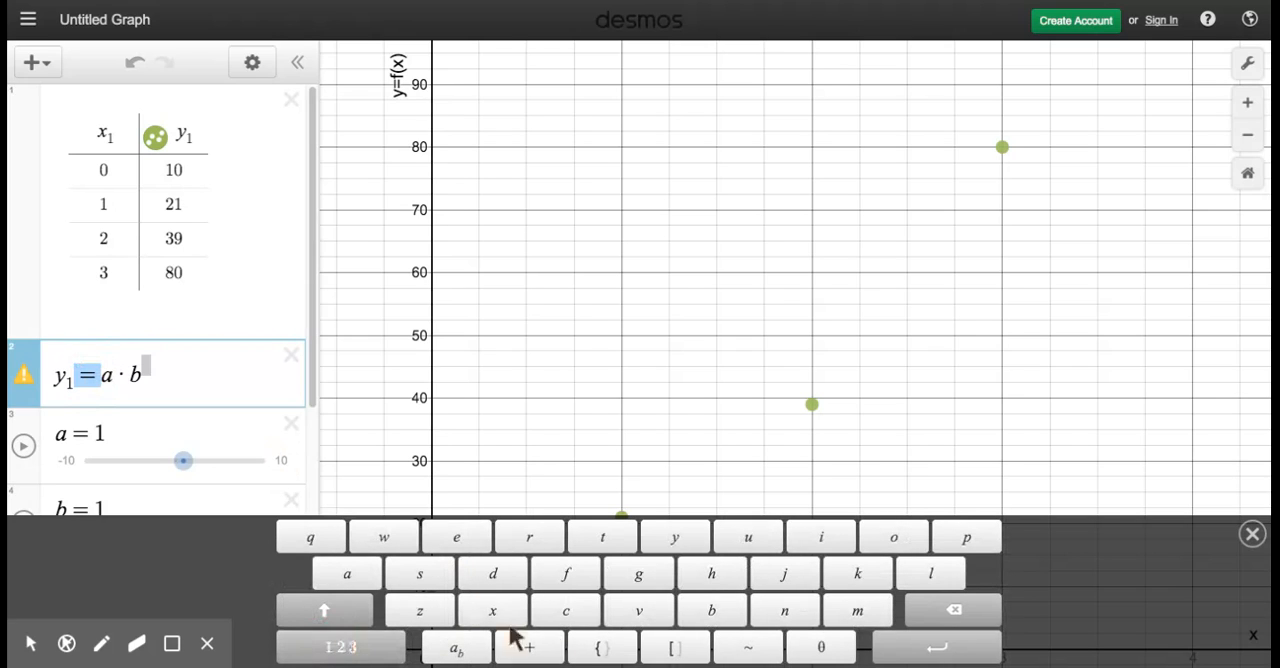
click(749, 650)
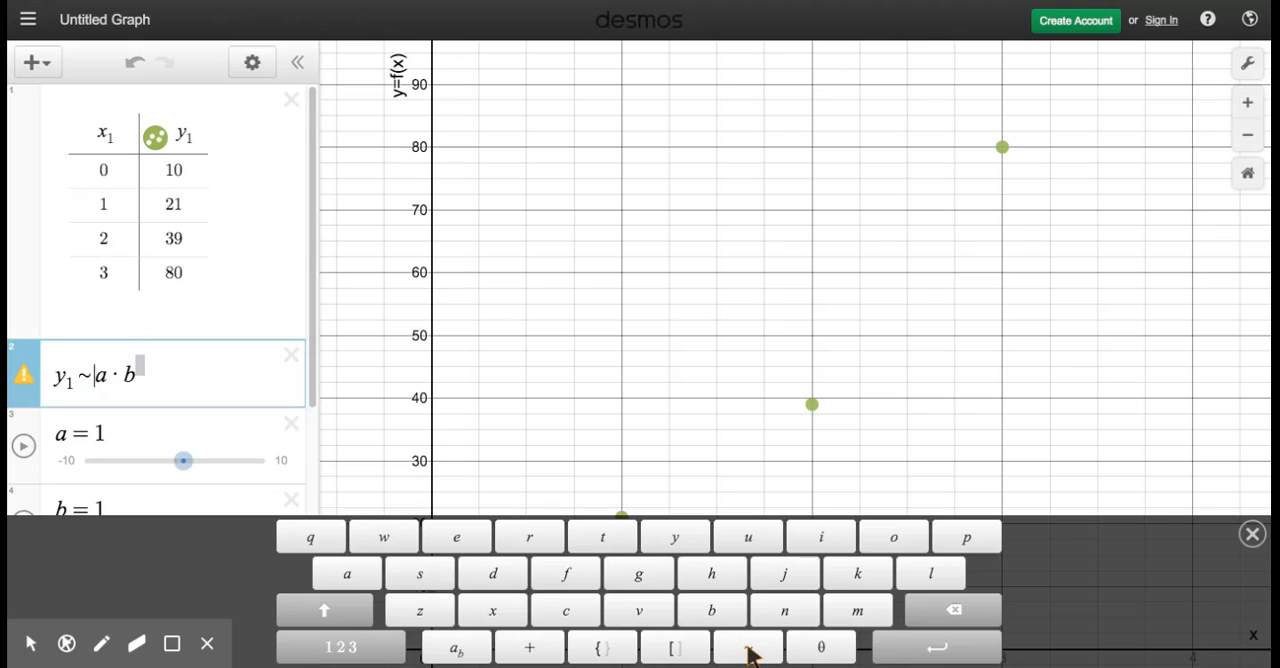
click(134, 372)
text(^x1)
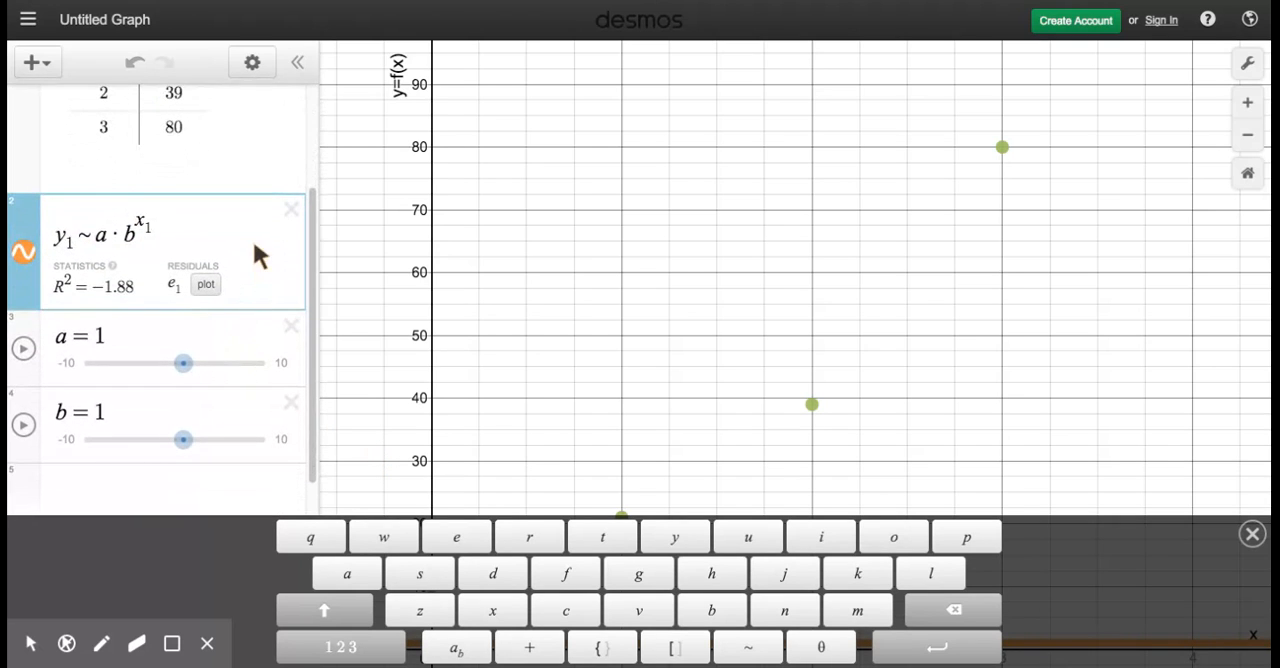
Step: Delete the sliders for a and b so the regression can fit both parameters
scroll(251, 242, up, 3)
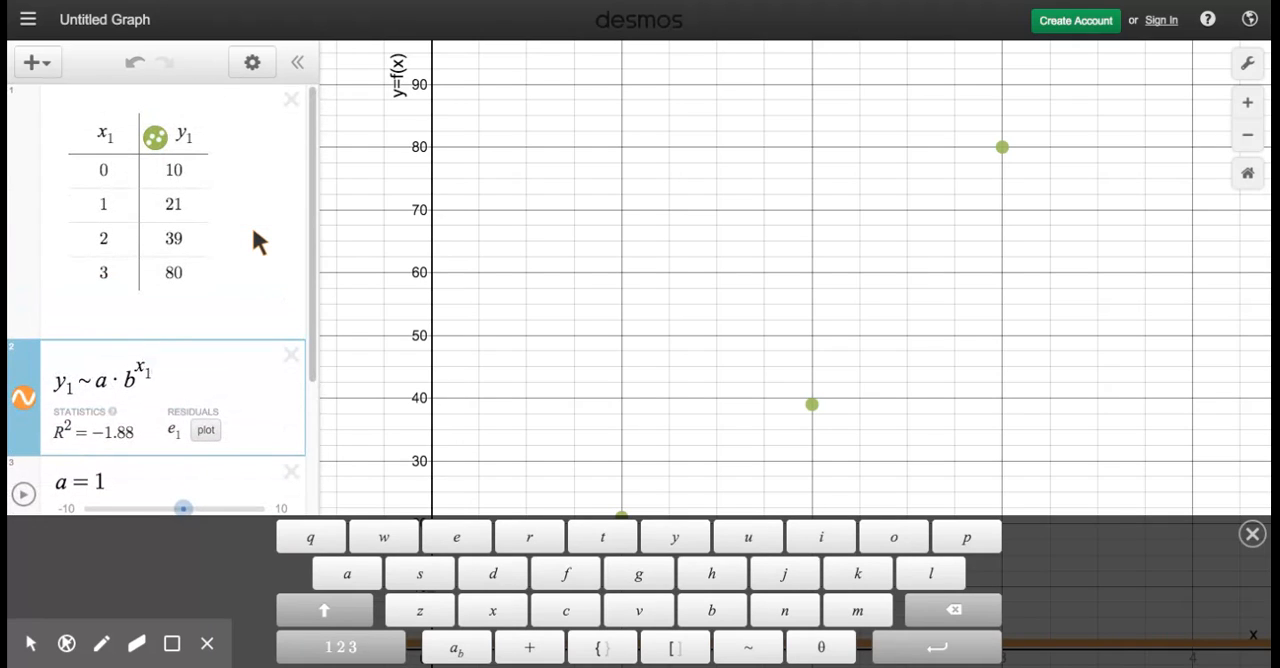
scroll(268, 422, down, 3)
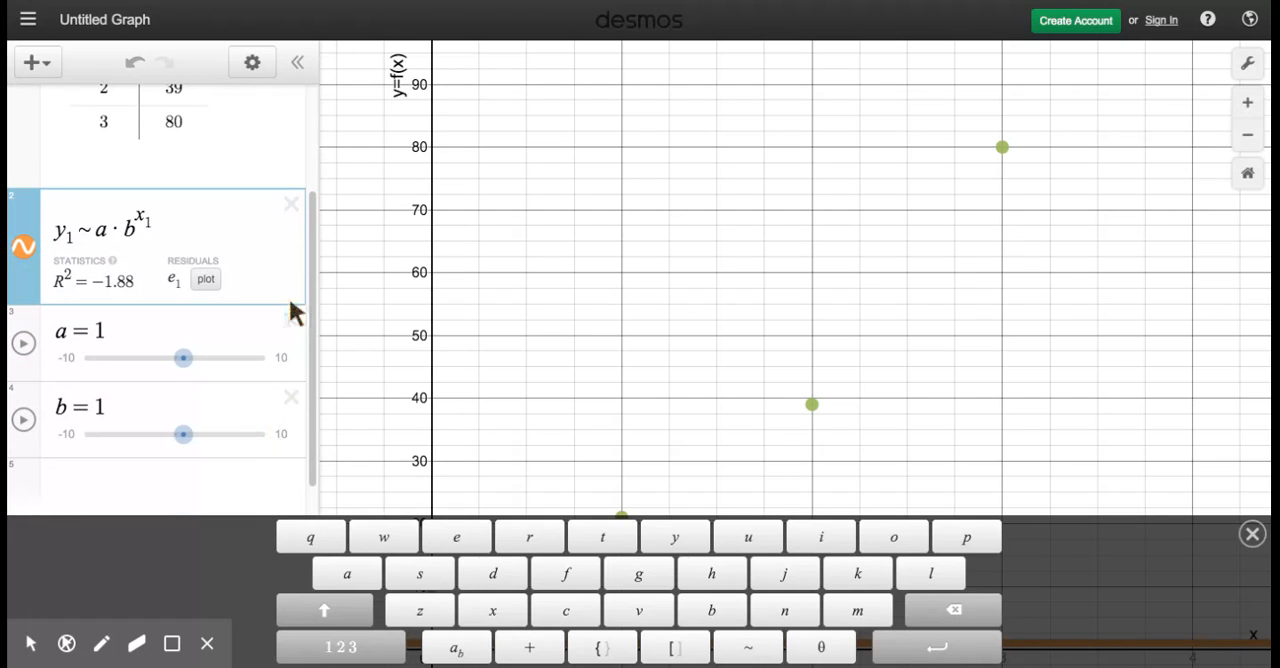
click(291, 320)
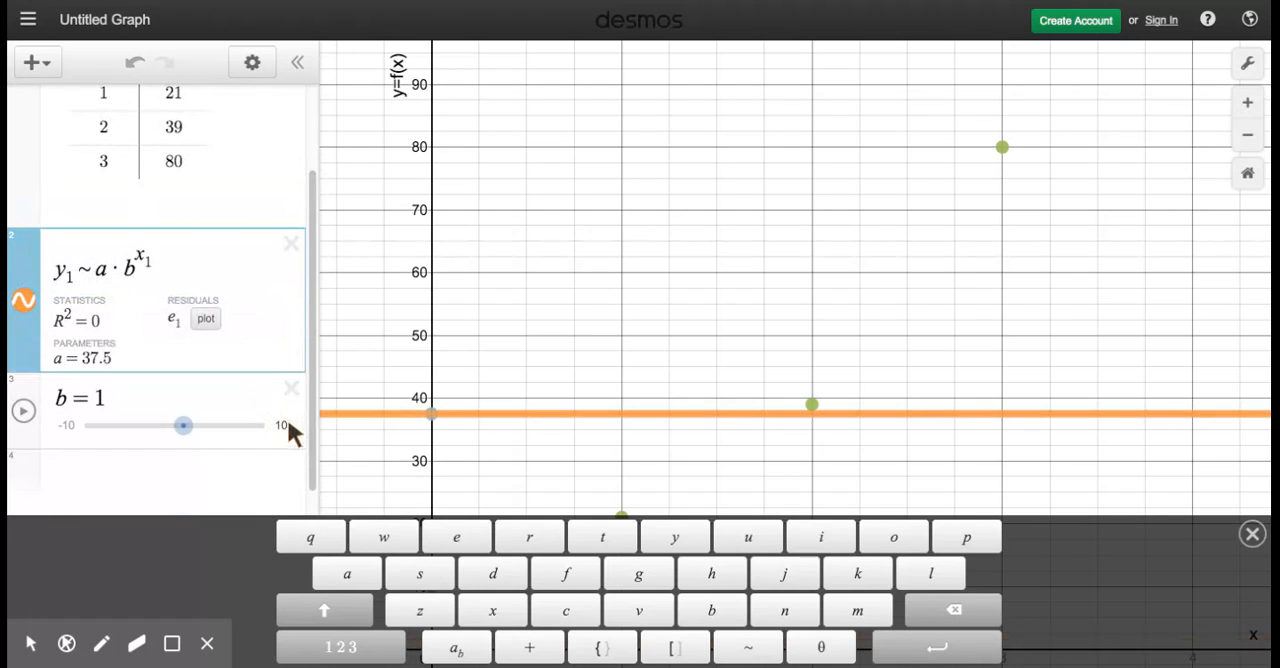
click(291, 389)
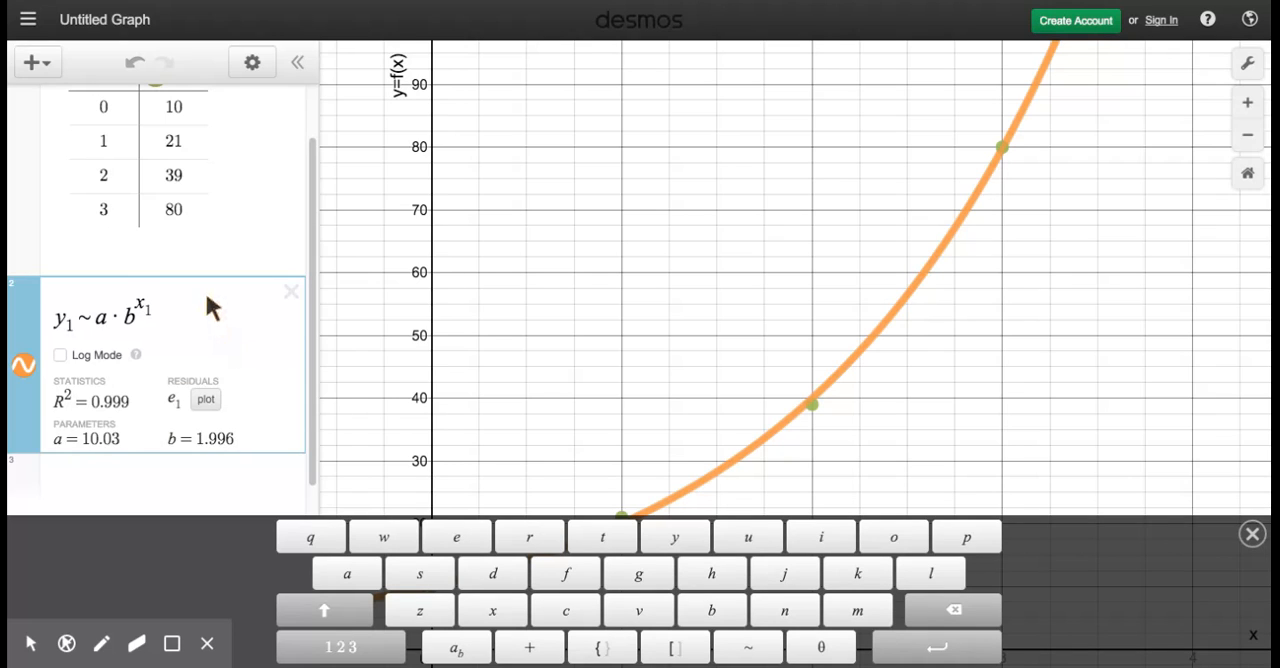
Step: Examine the regression formula, its R² statistic and the fitted parameters a and b against the data table
scroll(207, 300, up, 1)
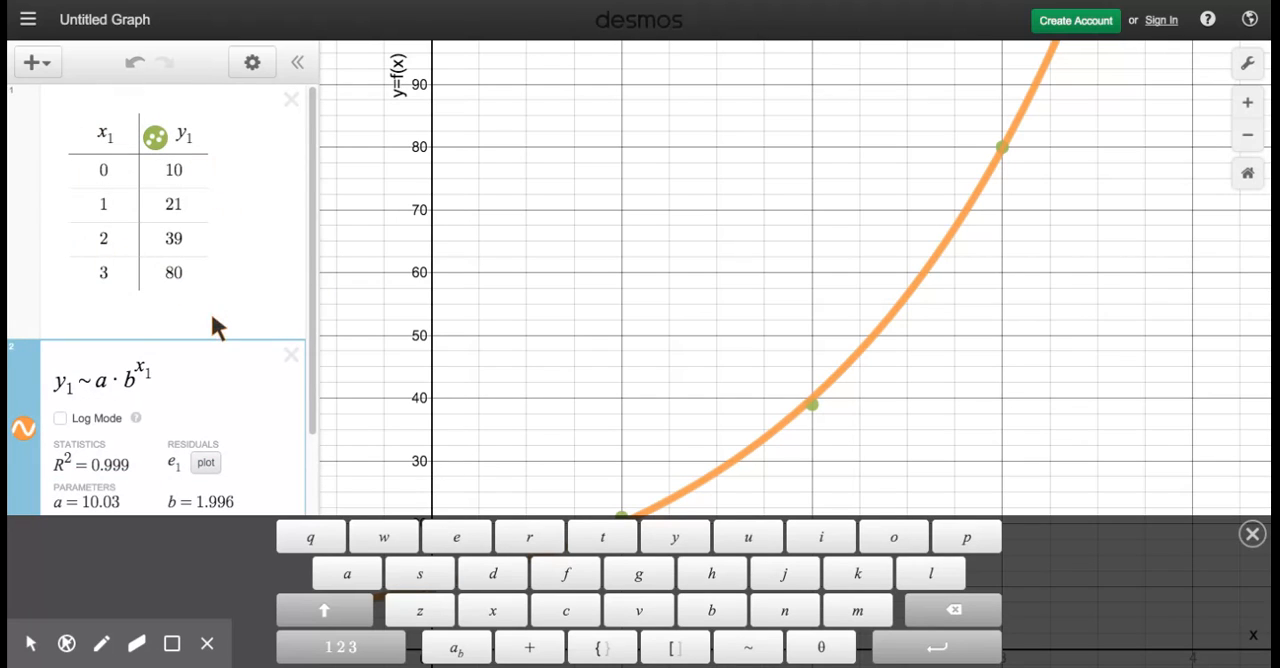
scroll(212, 320, down, 1)
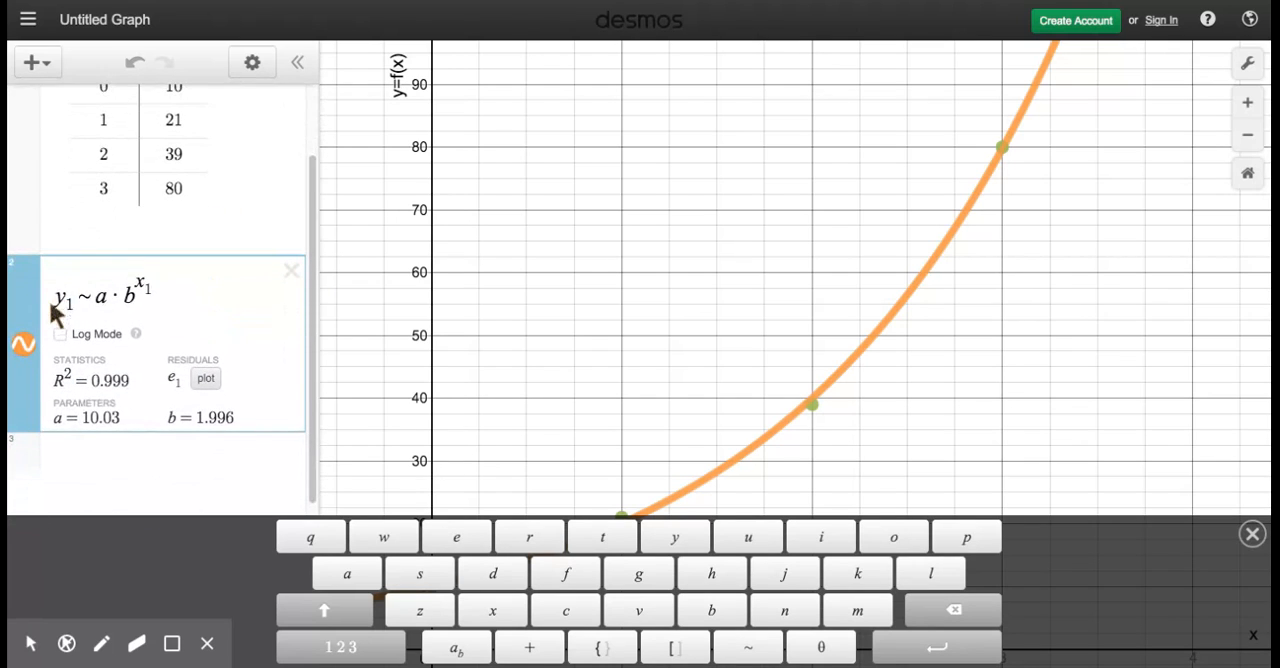
scroll(175, 290, up, 1)
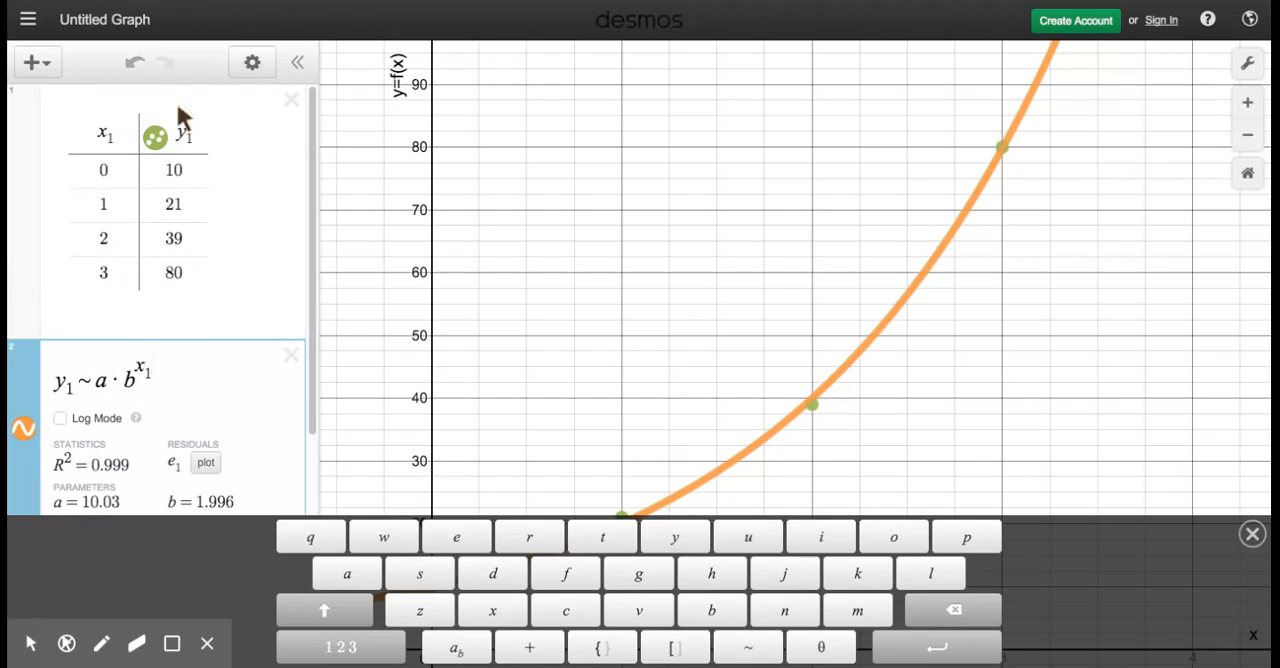
click(80, 384)
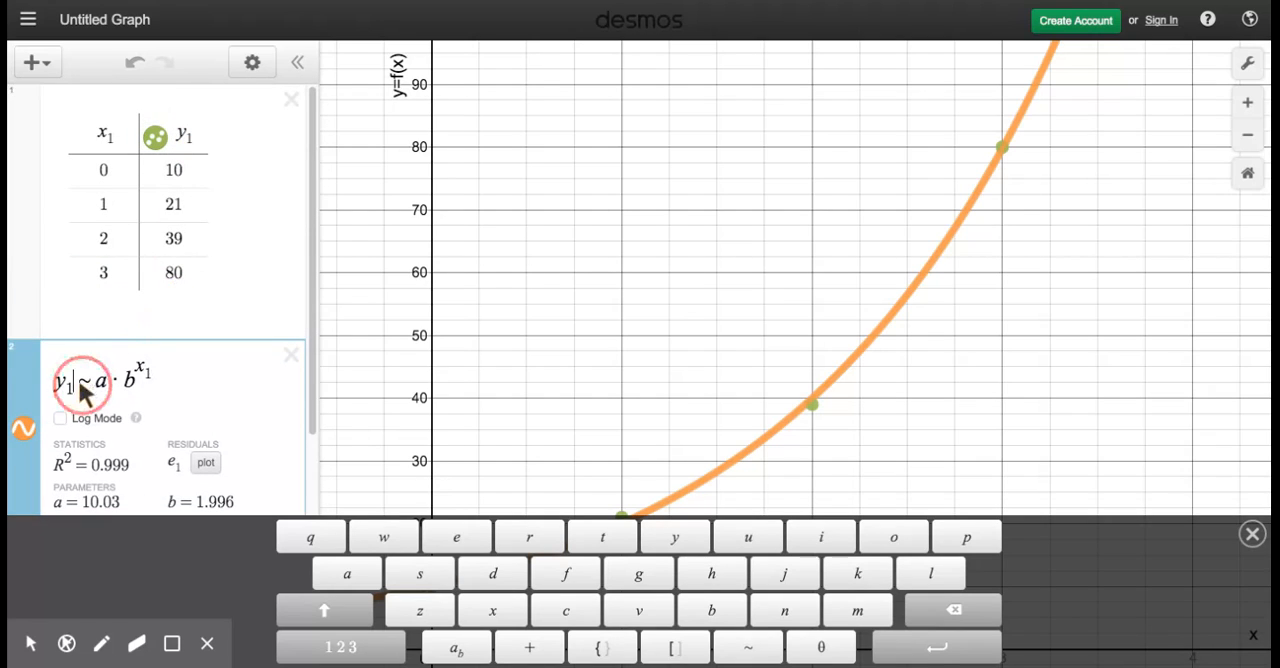
click(195, 390)
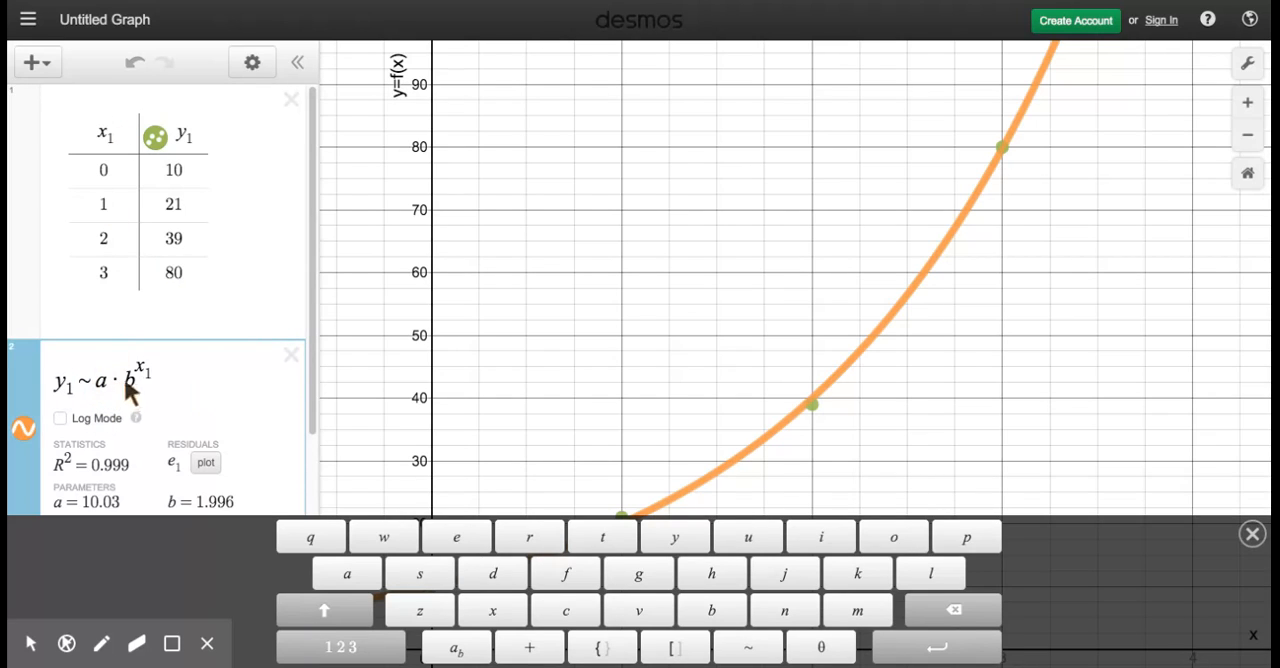
scroll(254, 384, down, 1)
scroll(255, 386, down, 2)
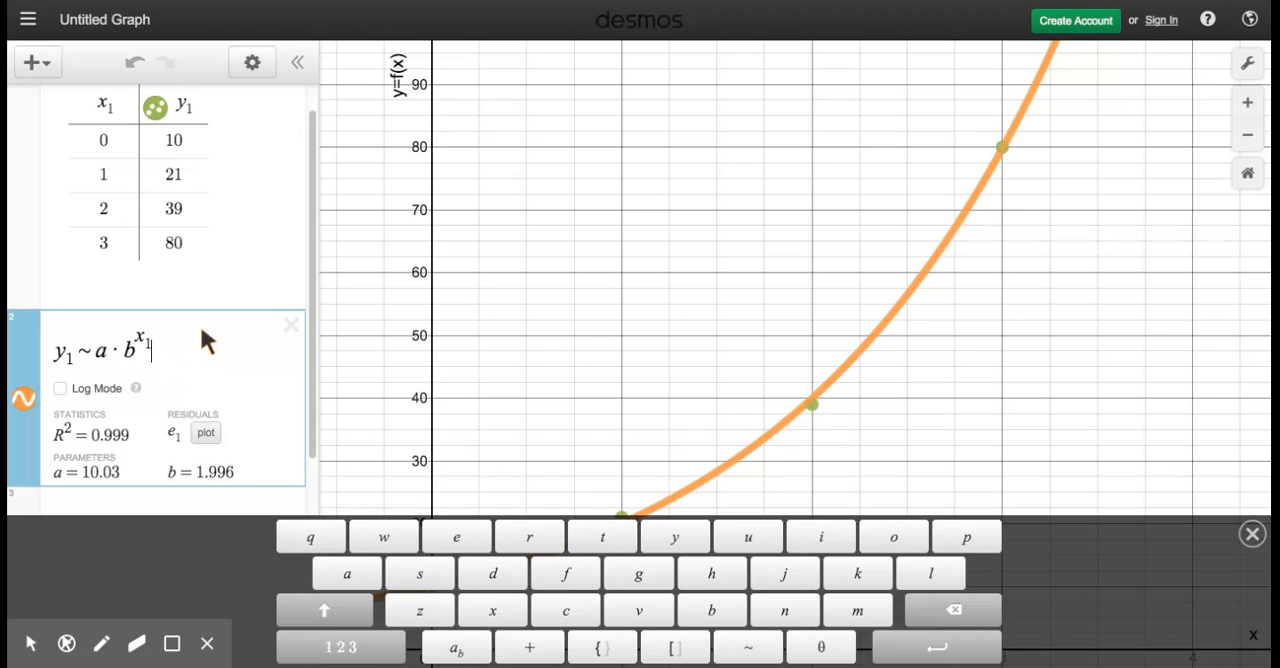
scroll(201, 329, down, 1)
Step: Show the coordinate labels of all four data points along the regression curve
click(745, 367)
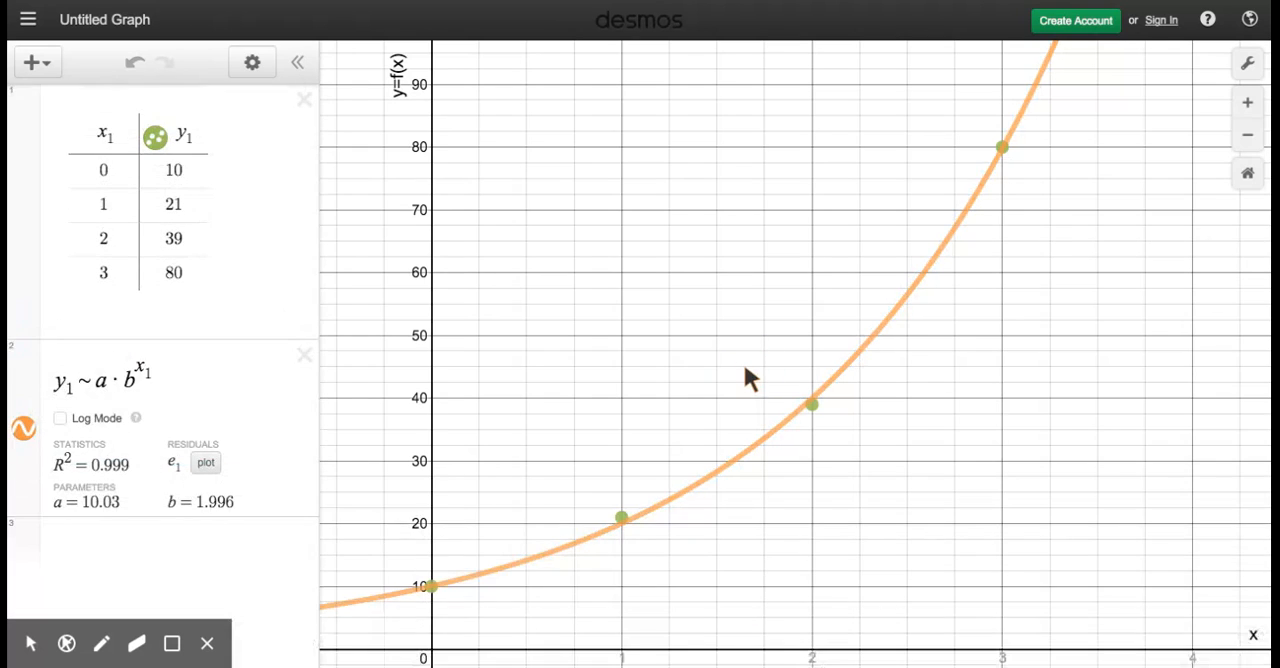
scroll(745, 367, down, 5)
scroll(745, 367, down, 2)
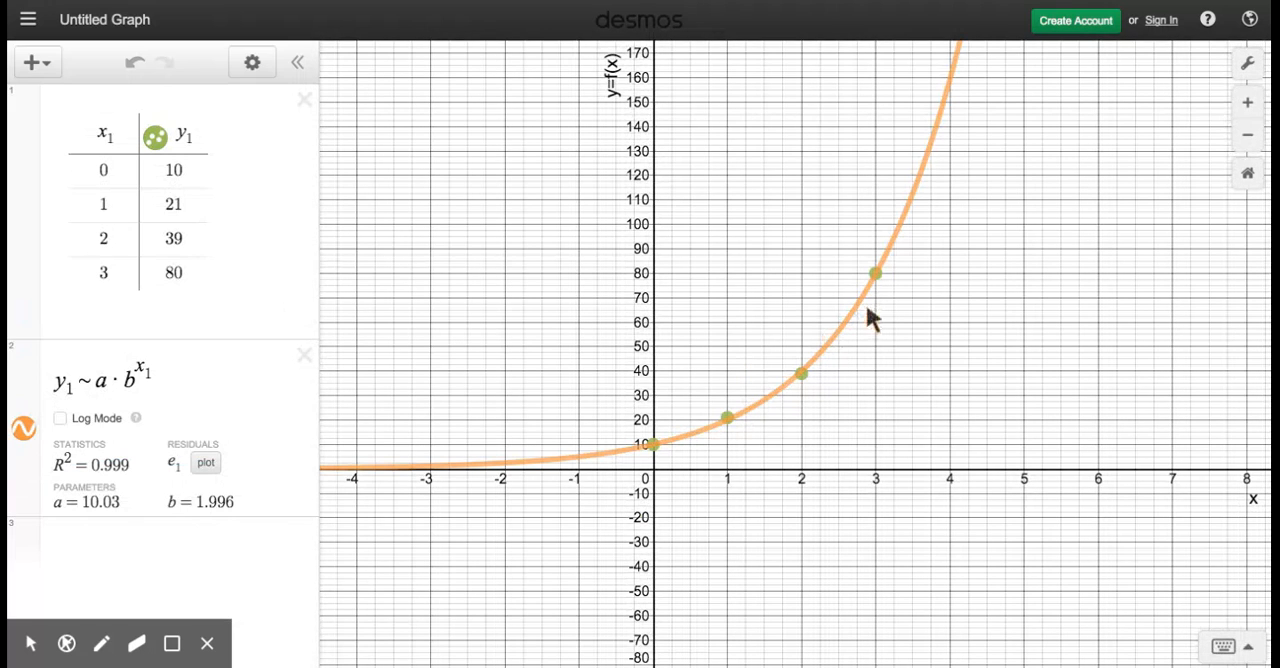
click(802, 376)
click(726, 418)
click(652, 443)
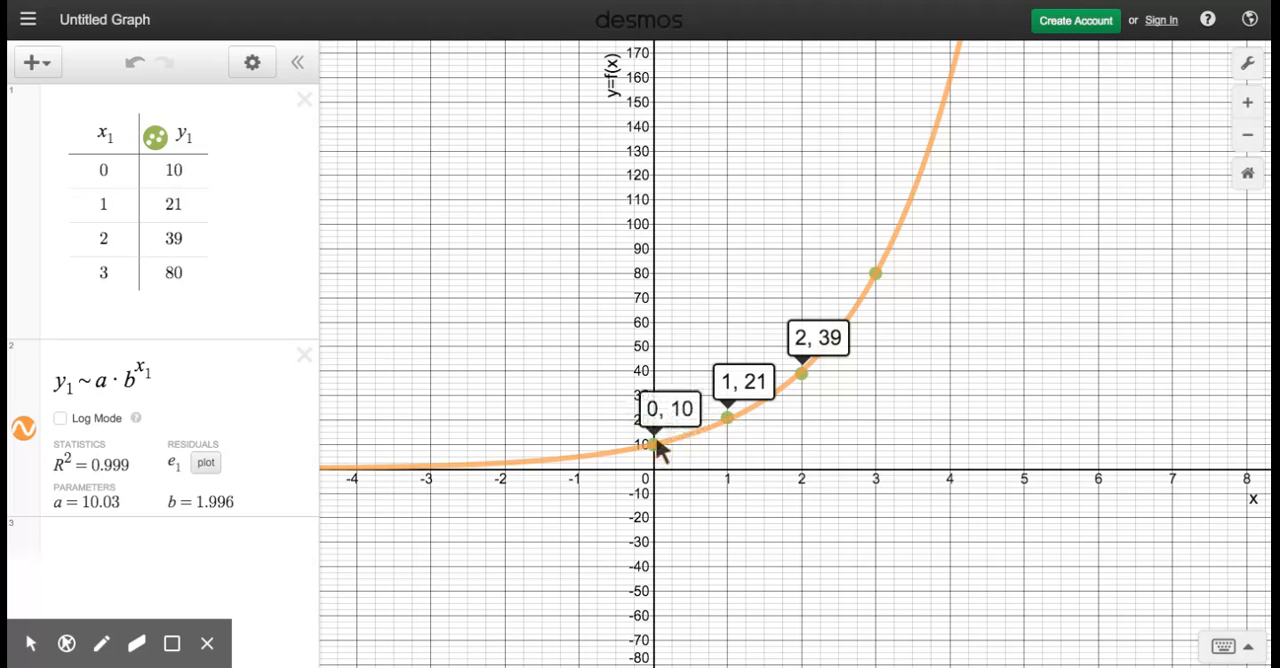
click(875, 274)
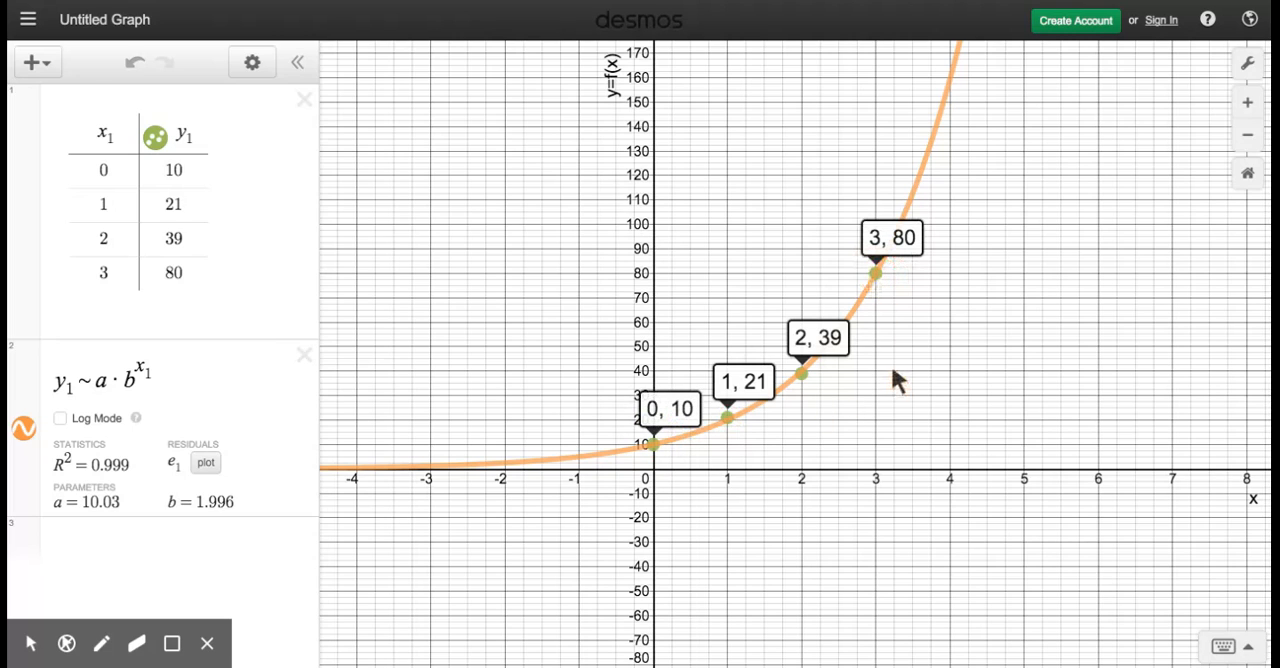